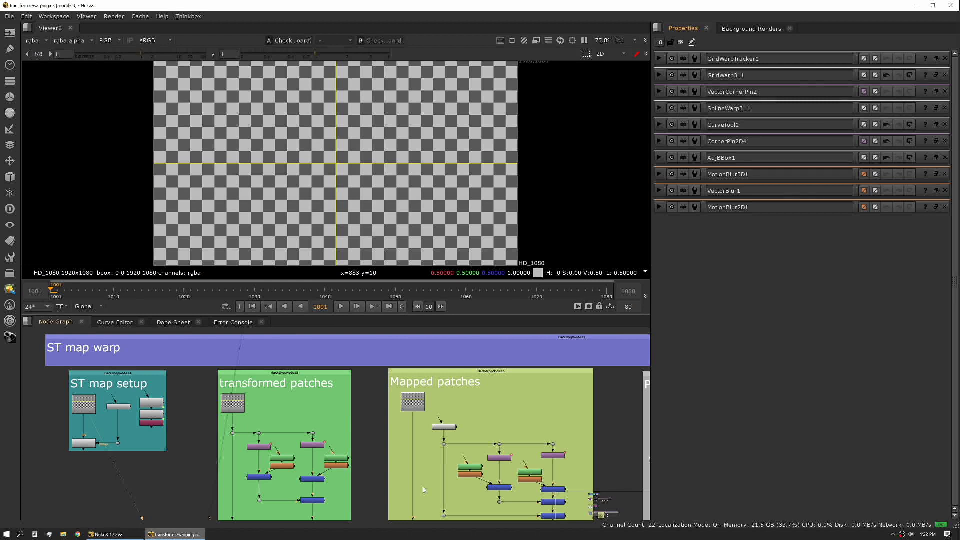
- Zoom the Node Graph onto the ST map setup backdrop and open STMap1's properties
scroll(108, 446, up, 2)
middle_drag(108, 446, 152, 456)
double_click(125, 444)
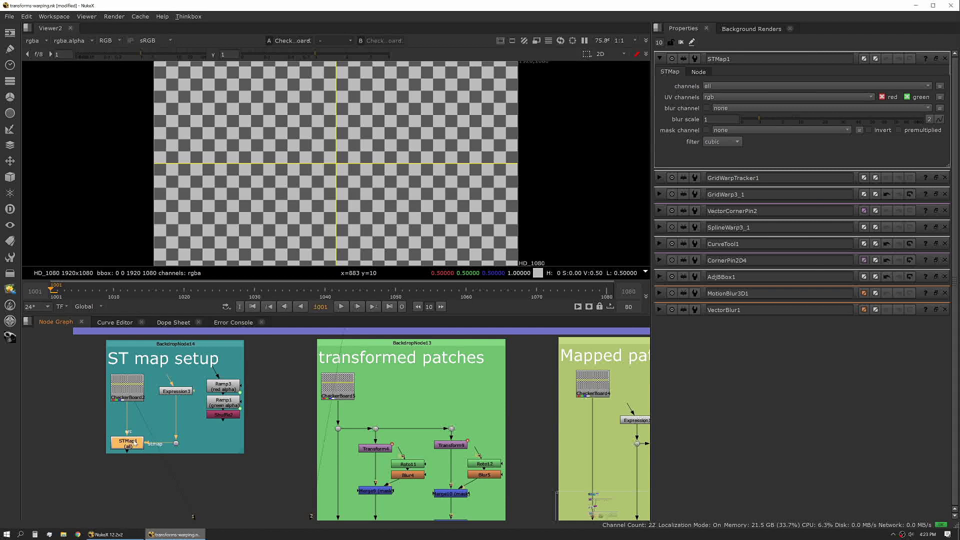
- View Expression3's gradient and check its red and green channels separately
click(132, 431)
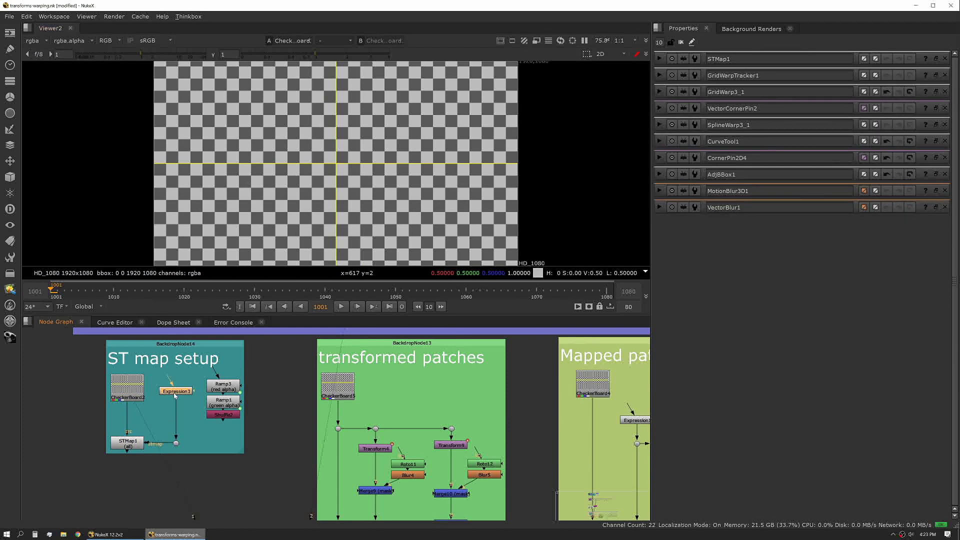
key(1)
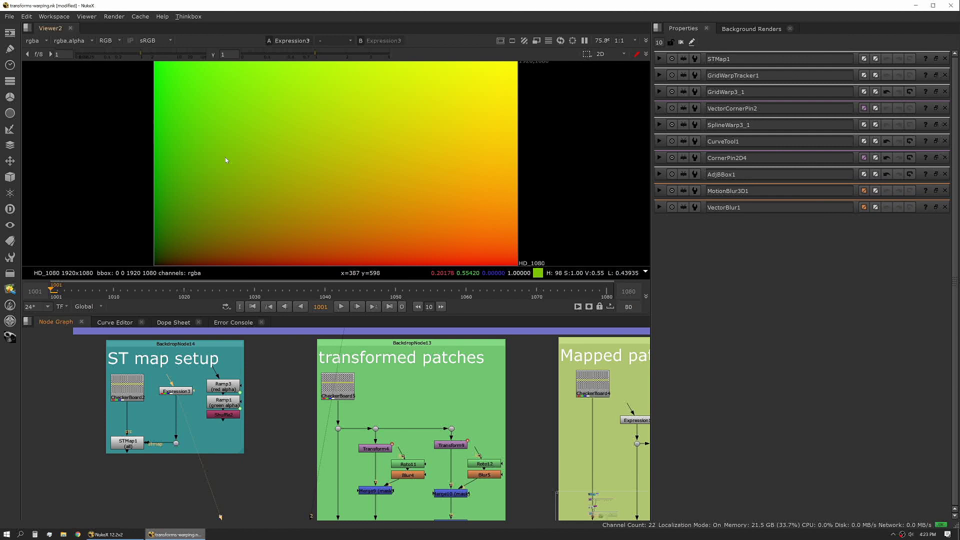
key(r)
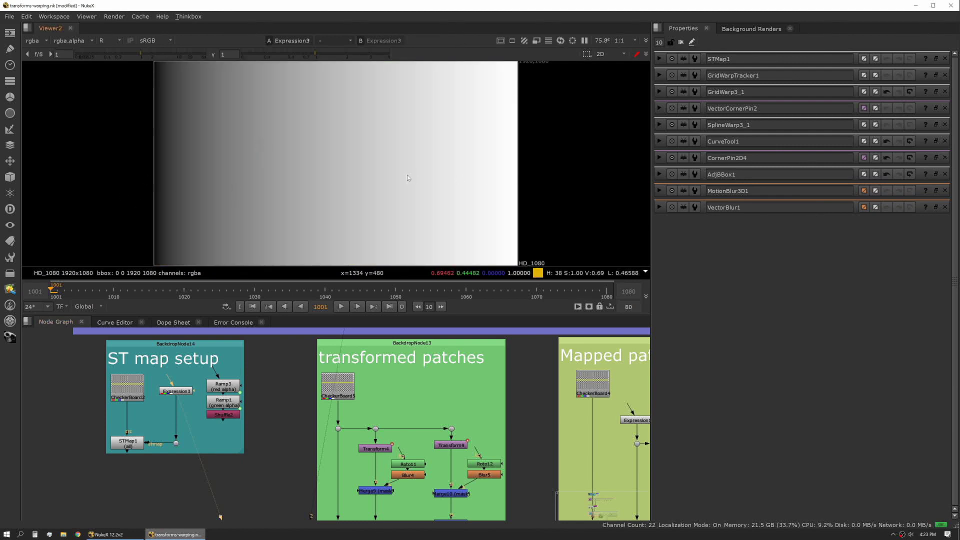
key(g)
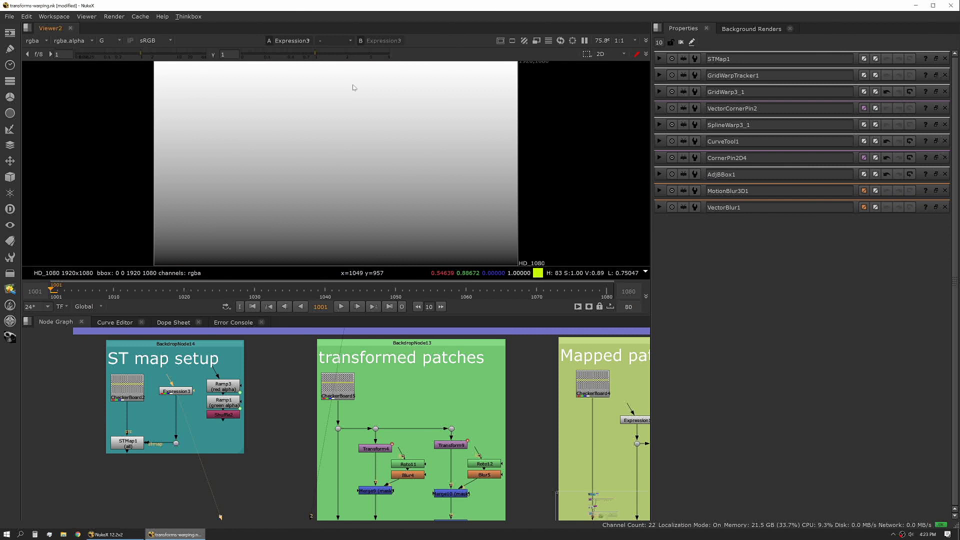
- View Shuffle2 in all channels and open Ramp3, whose points run -0.5 to 1919.5
click(224, 416)
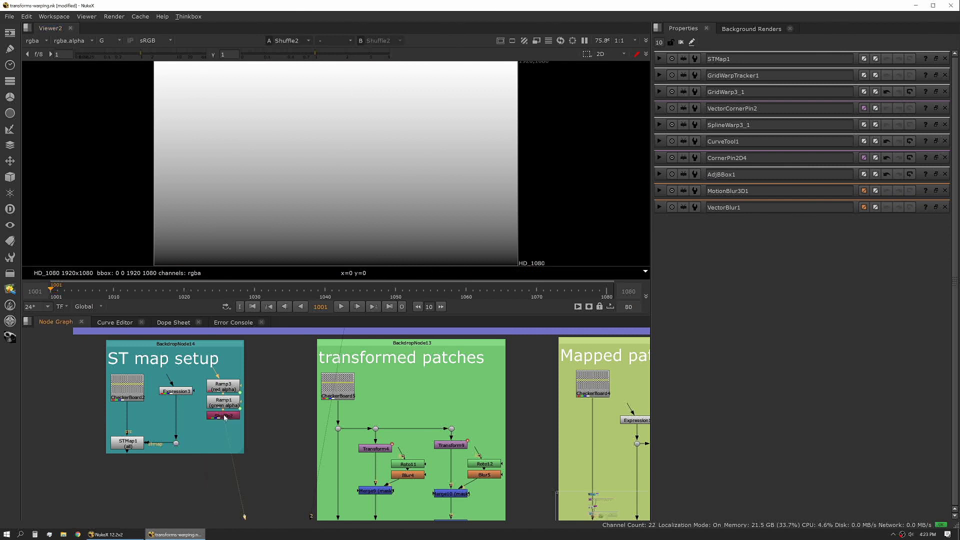
key(1)
key(a)
key(a)
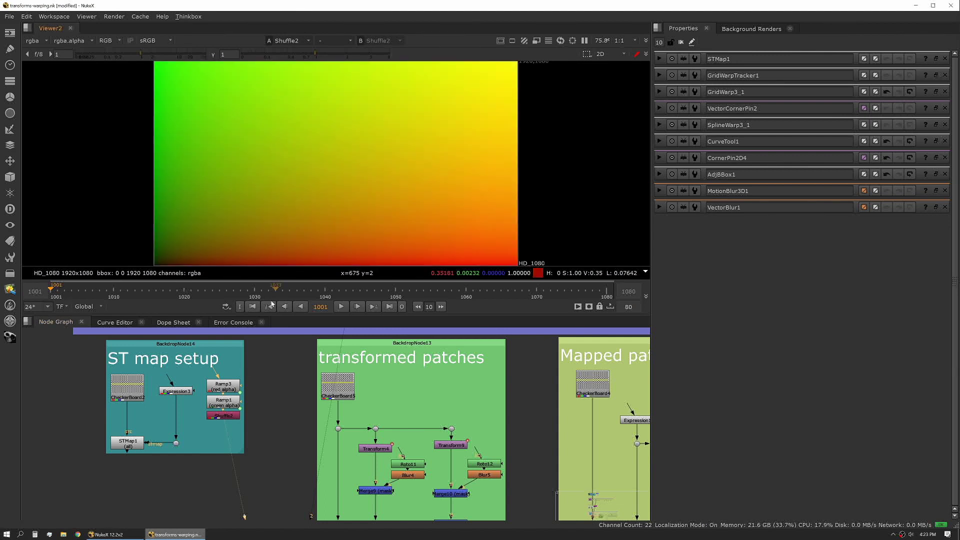
double_click(230, 384)
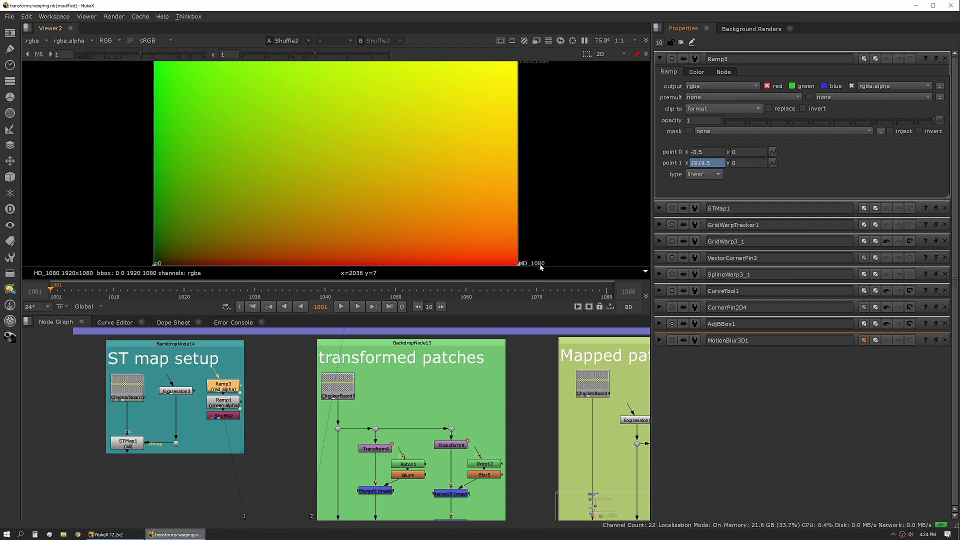
- View STMap1's warped checkerboard and keep rgb as its UV channels
click(291, 418)
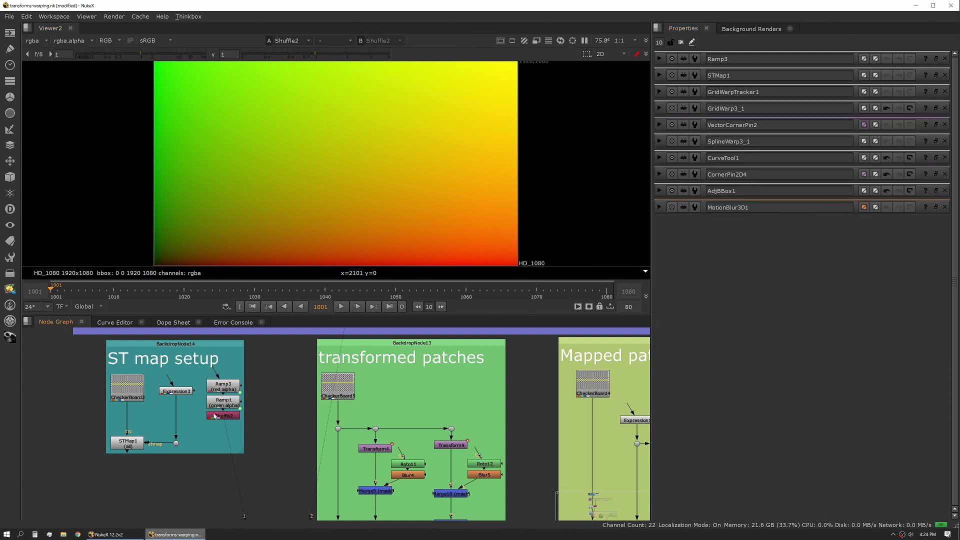
double_click(128, 443)
key(1)
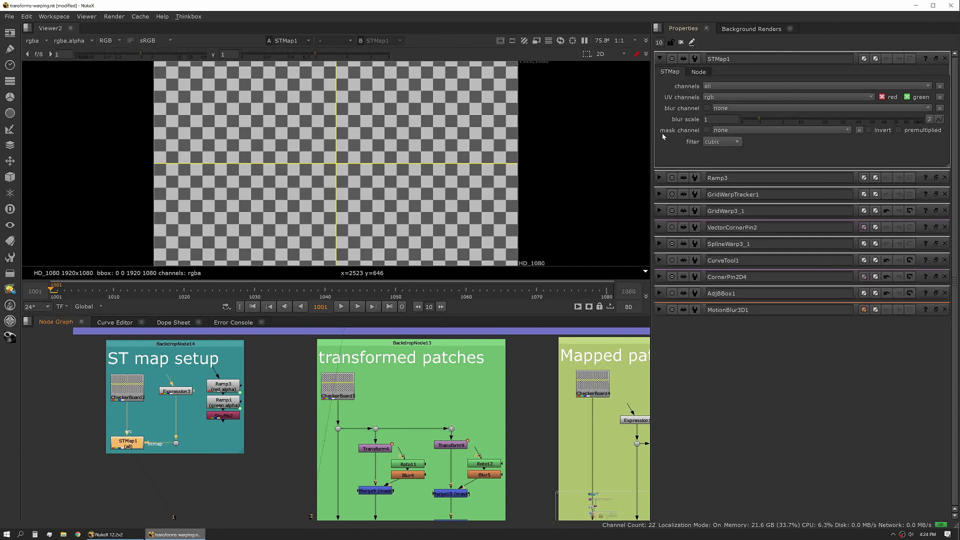
click(720, 99)
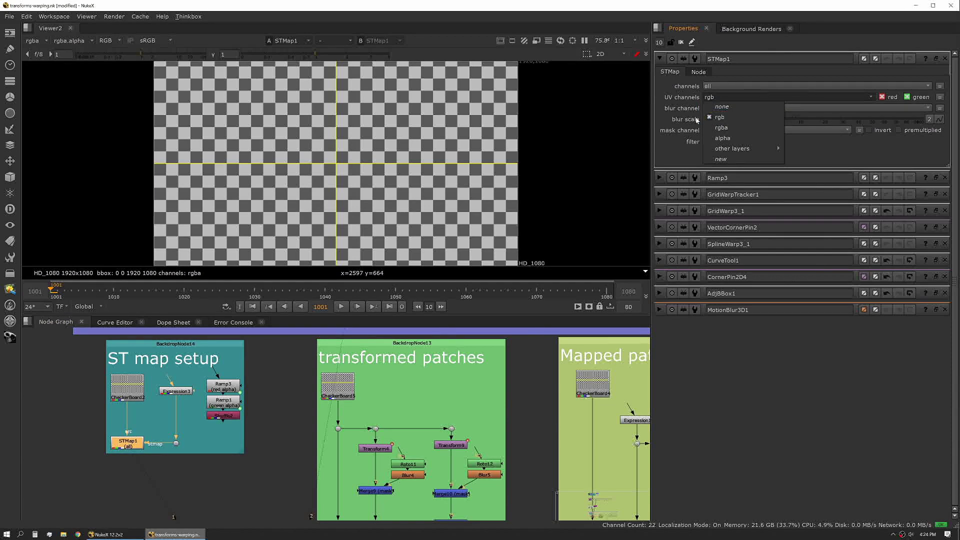
click(719, 117)
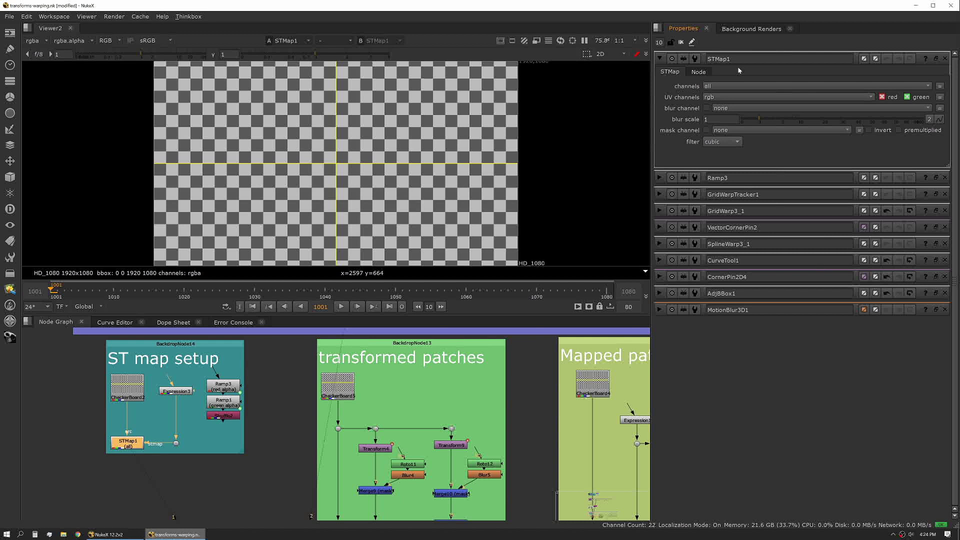
- Disable STMap1 and view Expression3's ST gradient, zoomed out
click(172, 443)
key(d)
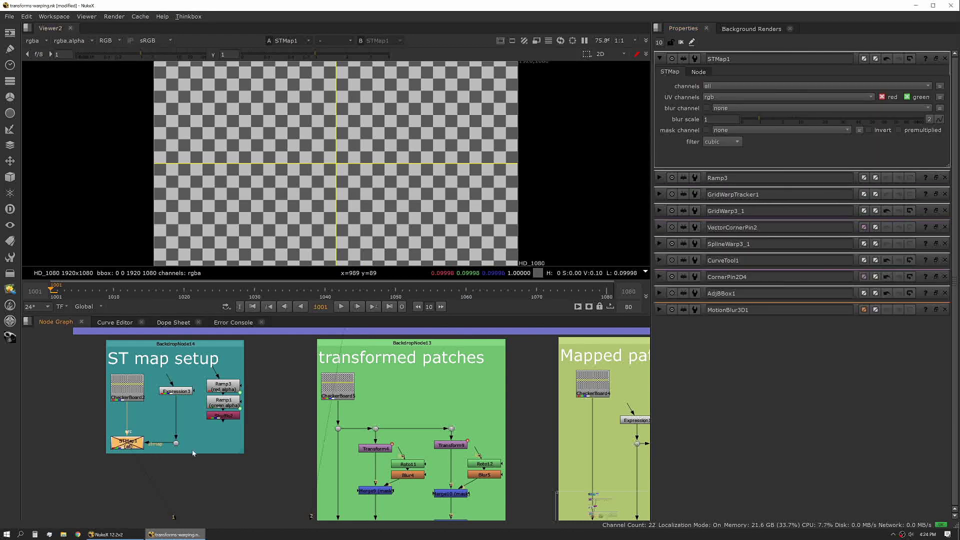
double_click(178, 391)
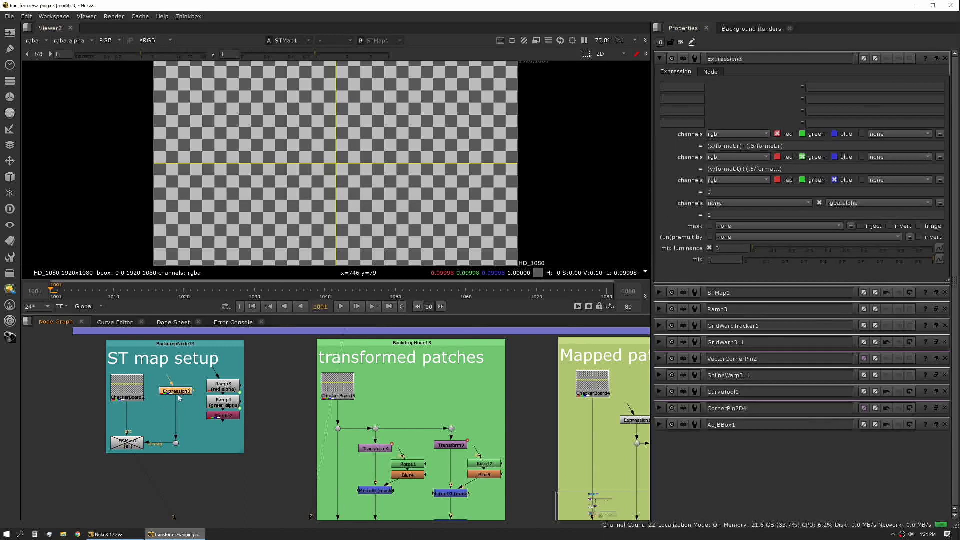
key(1)
scroll(278, 406, down, 3)
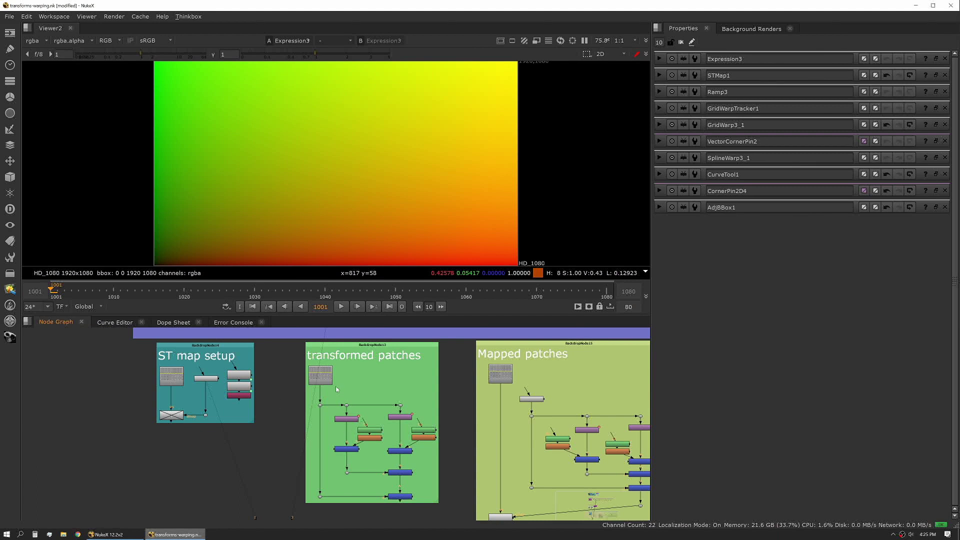
- View the plain checkerboard, then the Merge9 and Merge10 results
click(321, 375)
key(1)
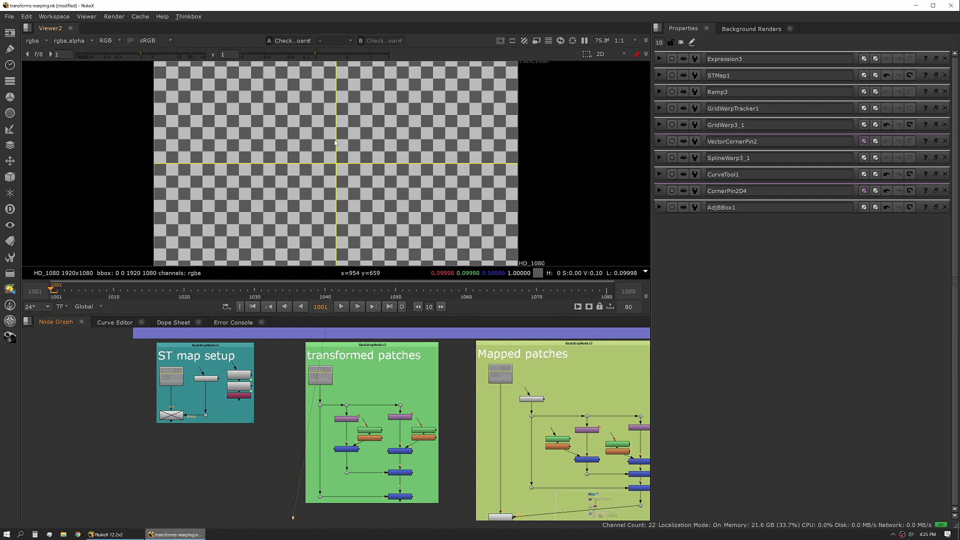
click(346, 449)
key(1)
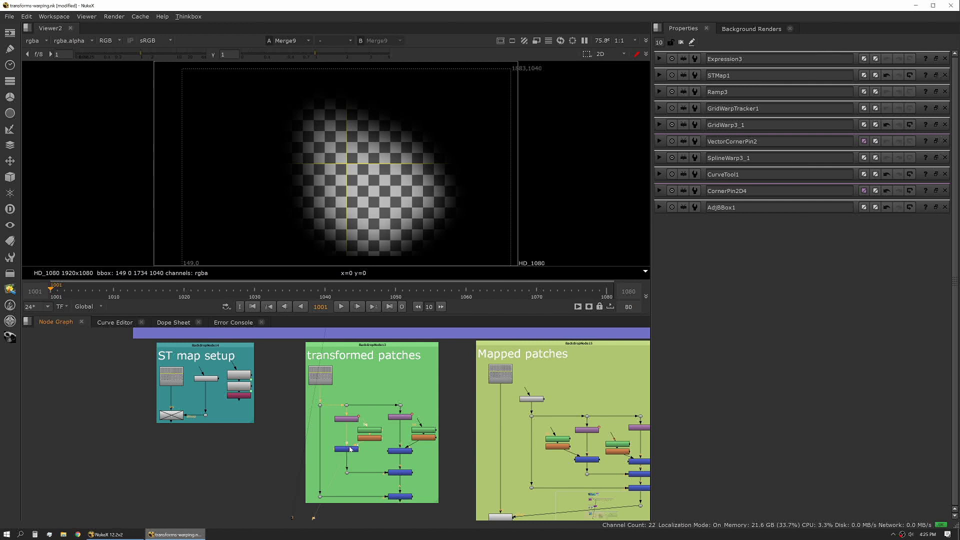
key(2)
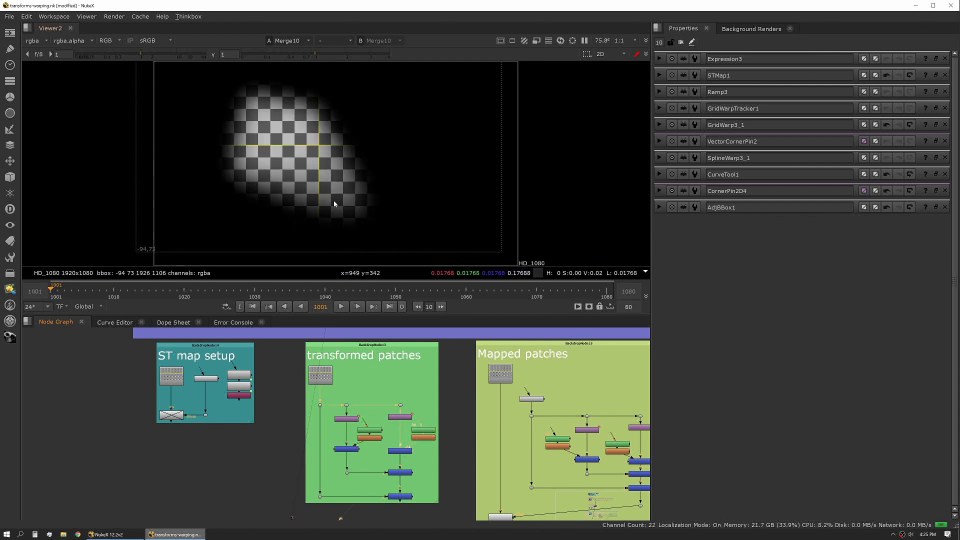
- View Merge11 and Merge12, then play the sequence and stop at frame 1075
click(408, 473)
key(2)
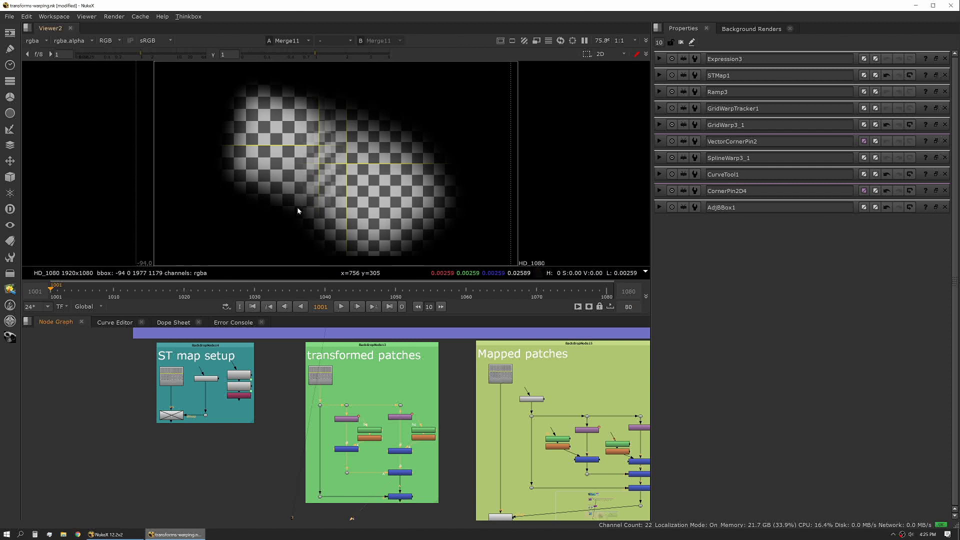
click(400, 498)
key(1)
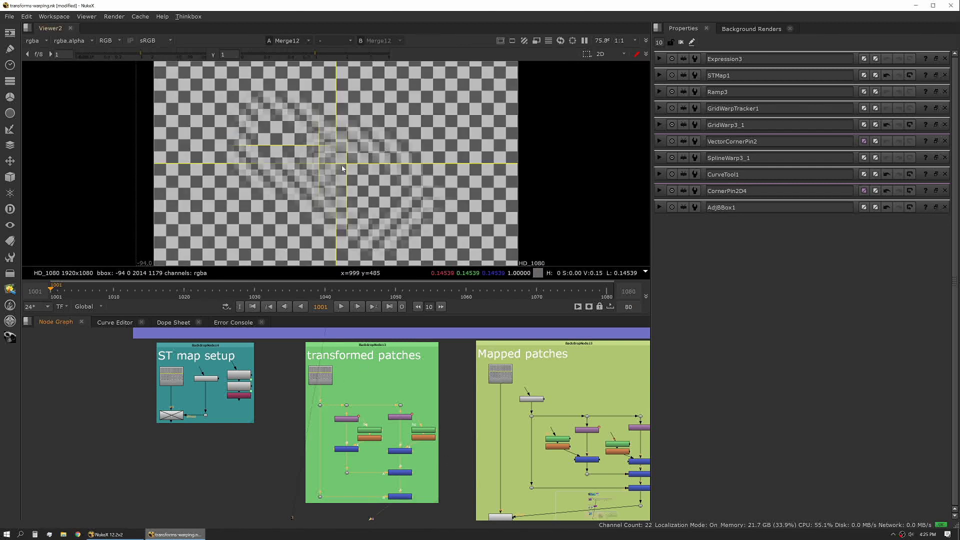
click(341, 306)
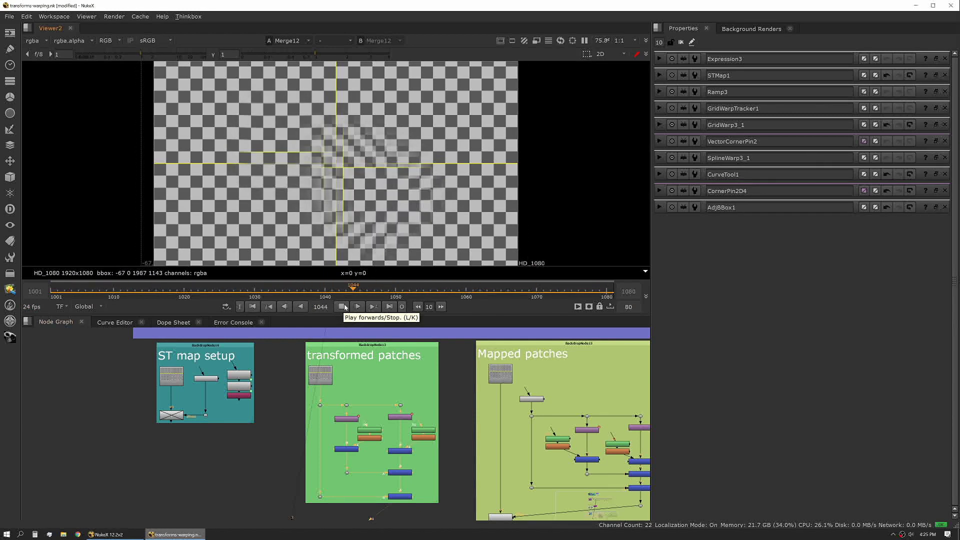
click(343, 306)
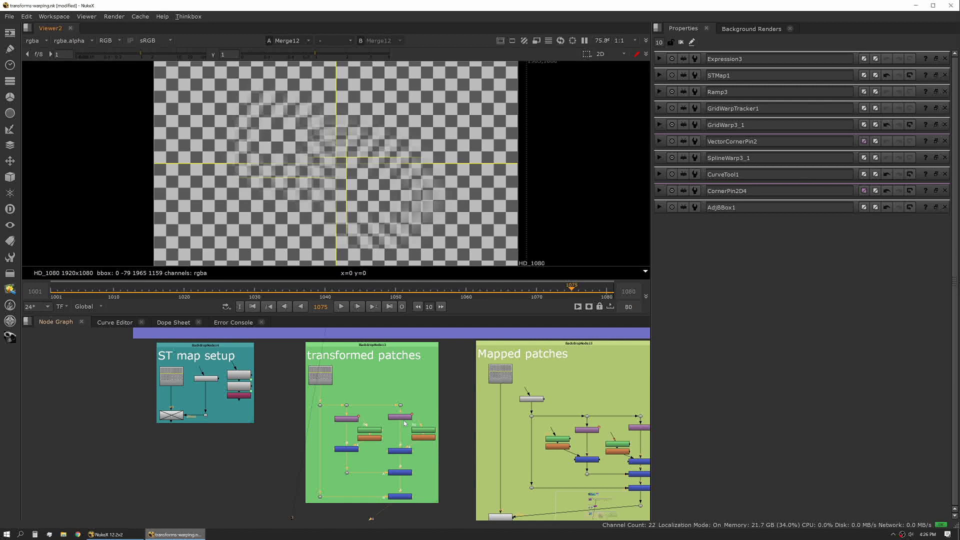
- Frame the Mapped patches group and view the Expression1 gradient and Merge5
middle_drag(448, 442, 284, 425)
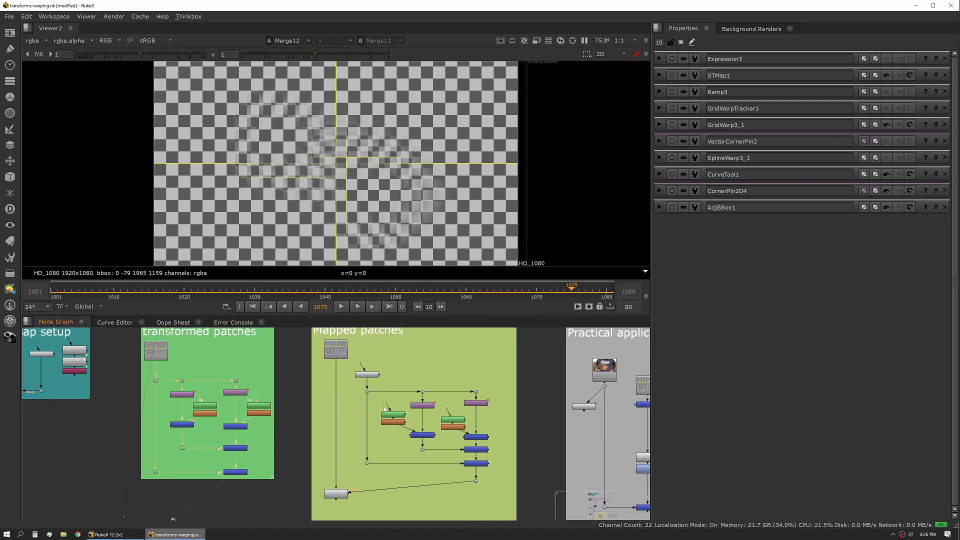
scroll(372, 370, up, 2)
click(371, 368)
key(1)
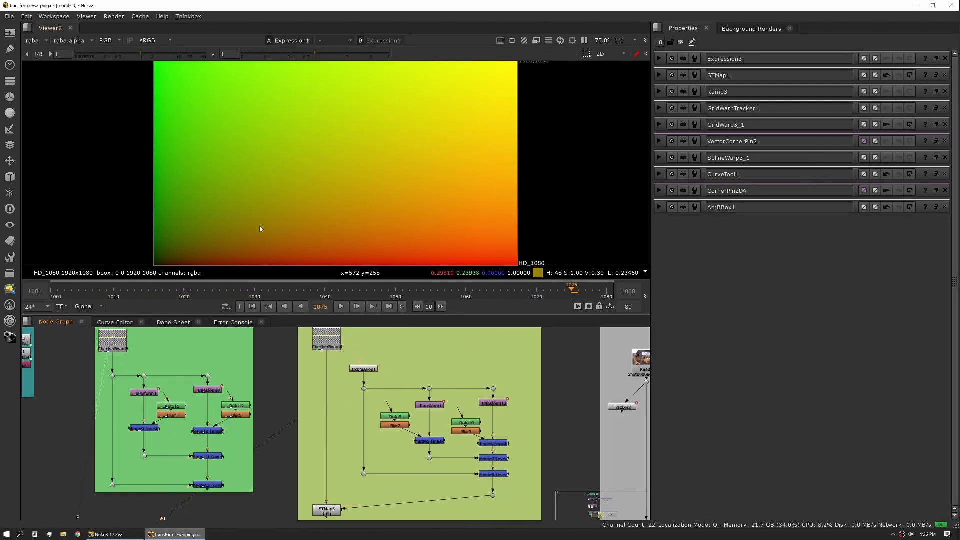
click(429, 441)
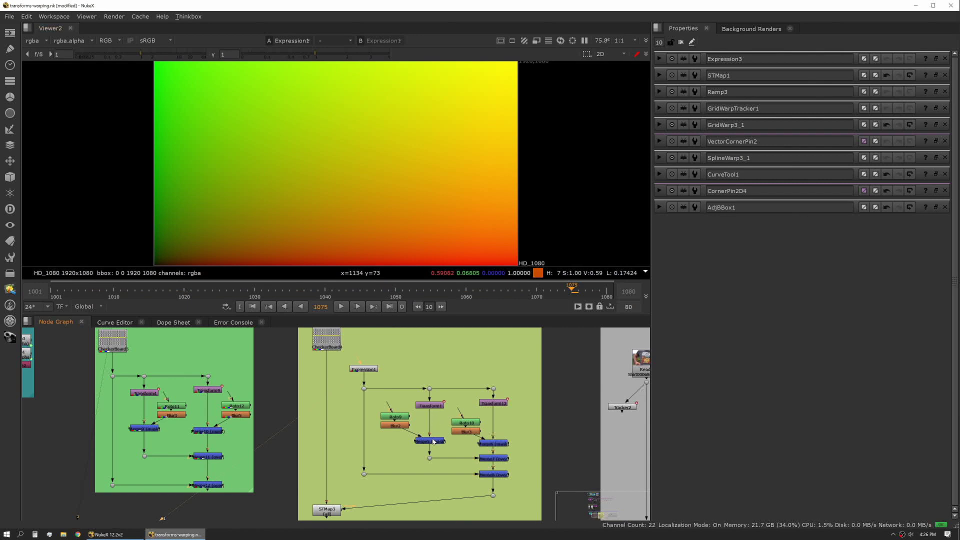
key(1)
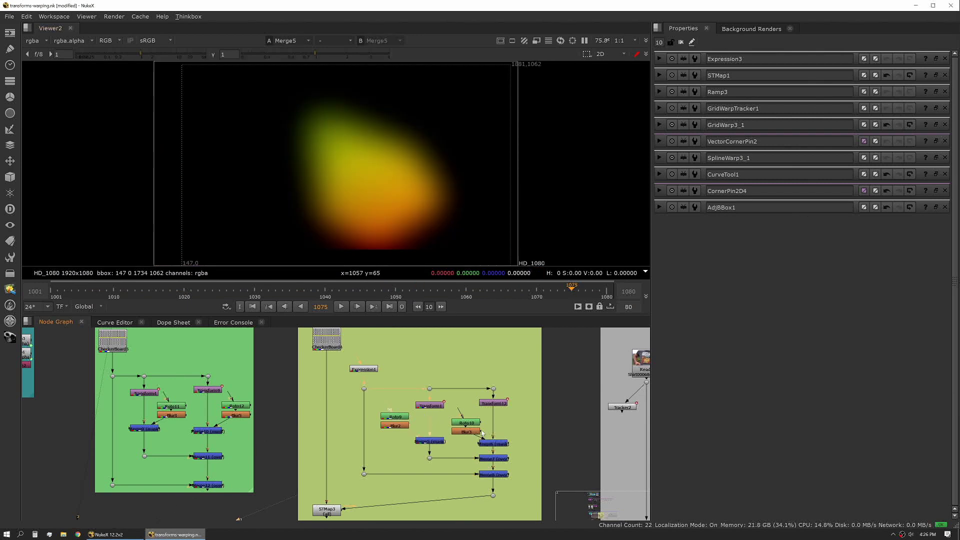
- View Merge6, then Merge8's full-frame green-yellow-red gradient
click(499, 445)
key(1)
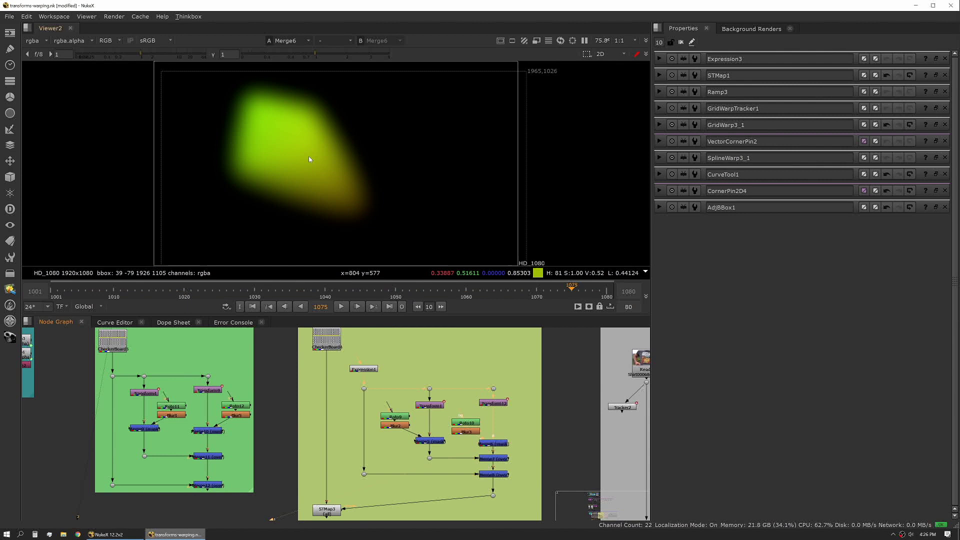
click(500, 476)
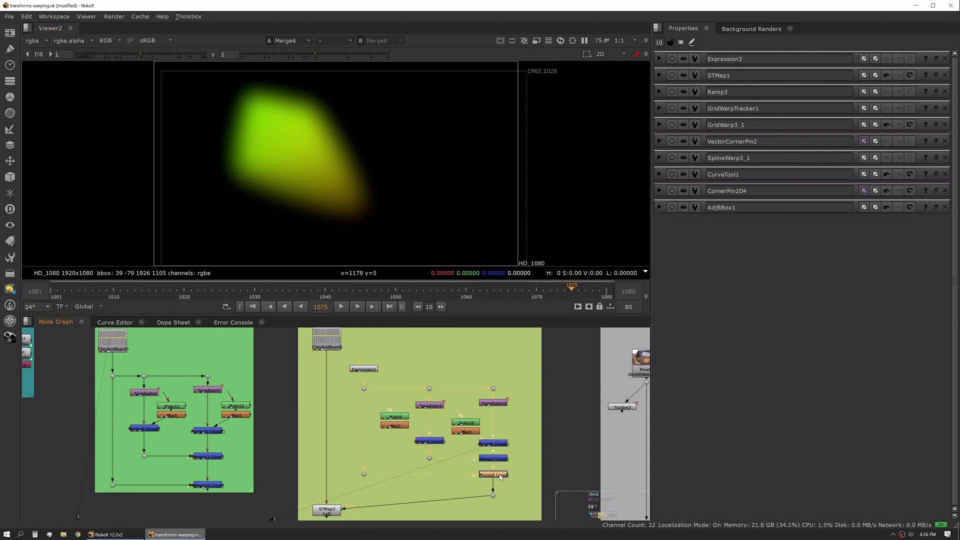
key(1)
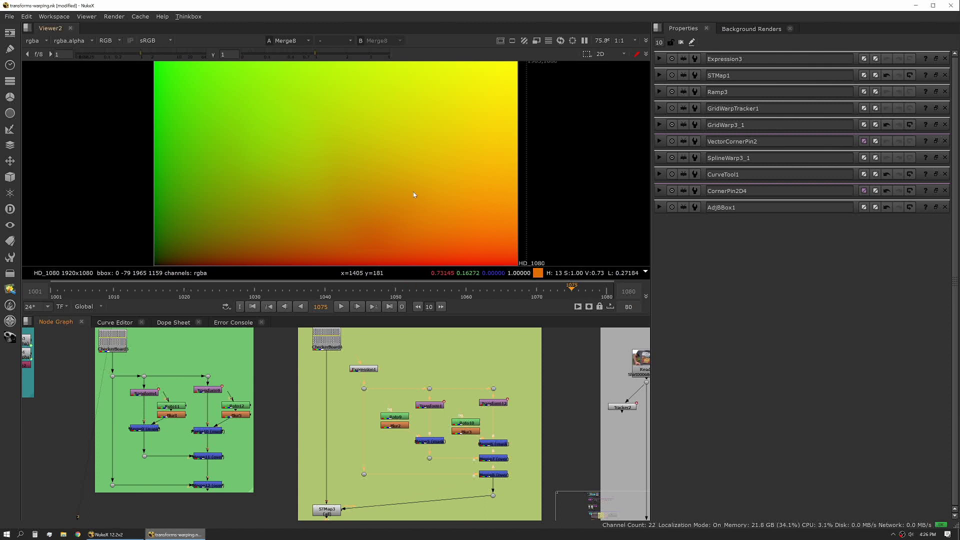
- Play Merge8 with viewer gamma 0.17 and gain 2.2, reset both to 1, stop at frame 1020
click(341, 306)
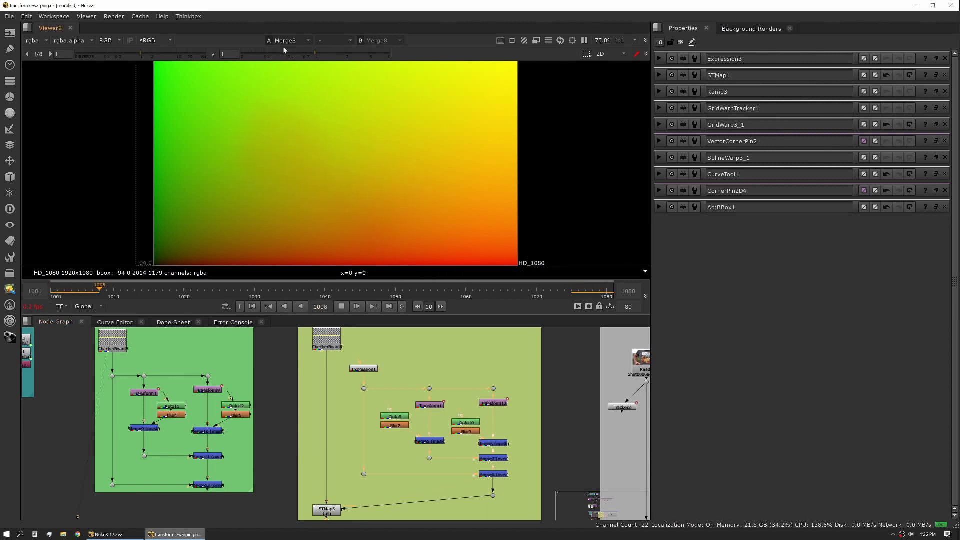
drag(286, 54, 273, 57)
click(153, 56)
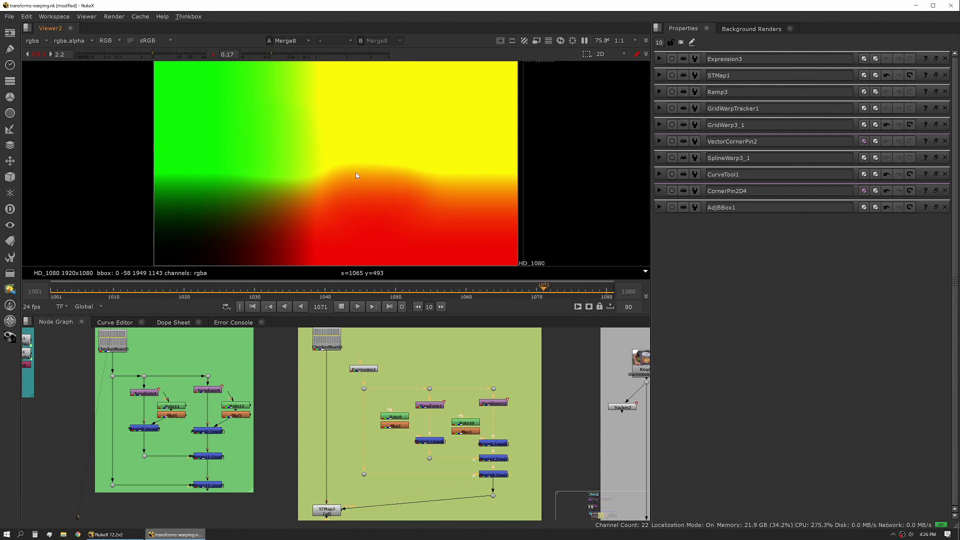
click(213, 54)
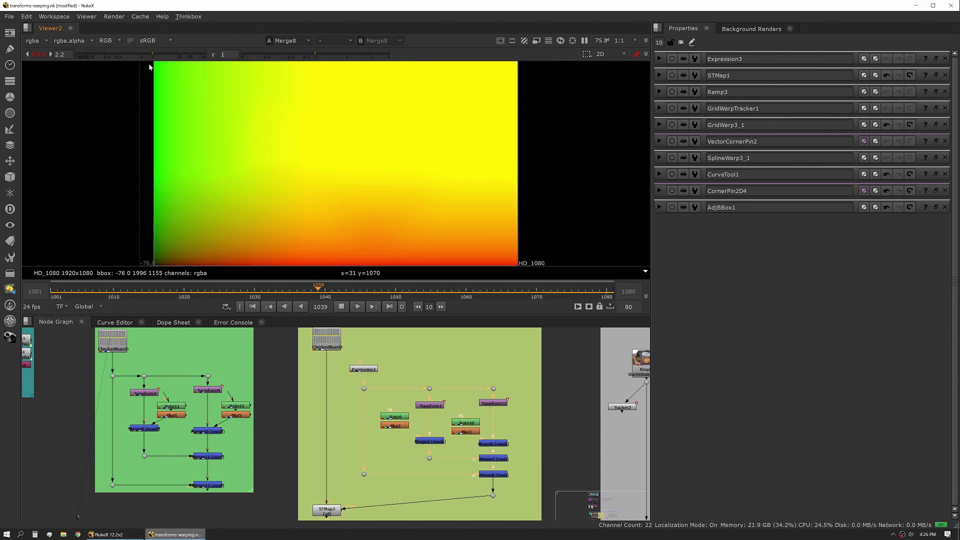
click(38, 54)
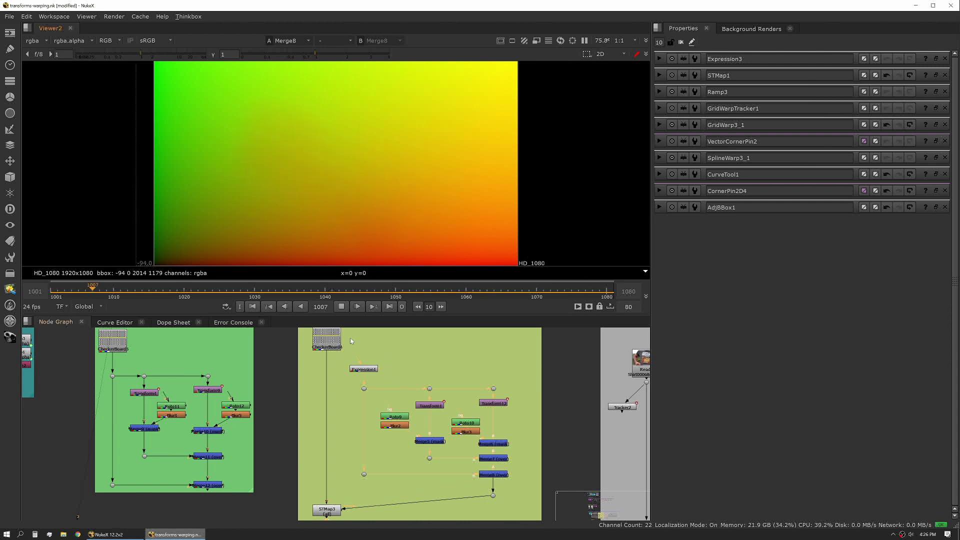
click(341, 306)
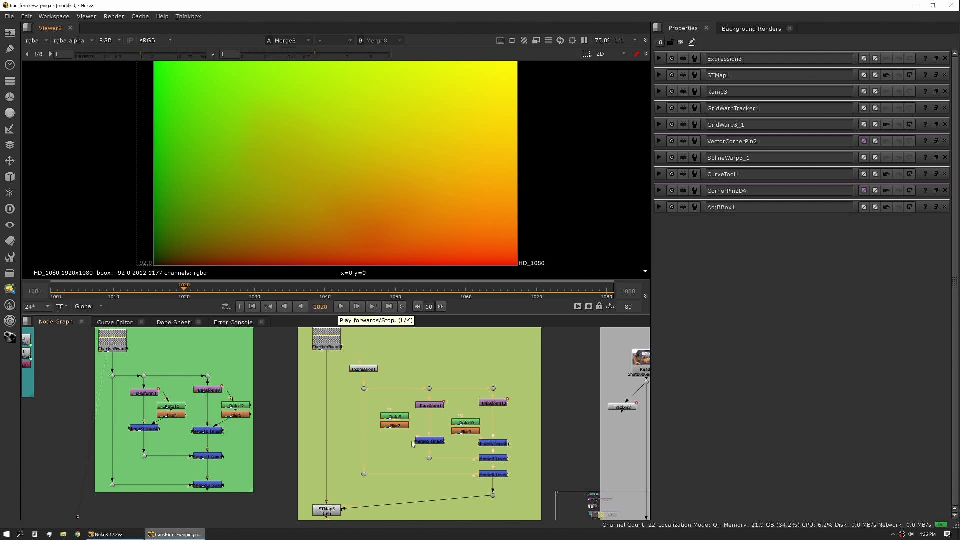
- Play STMap3's warped checkerboard, stop it, and scrub back to around frame 1028
click(325, 513)
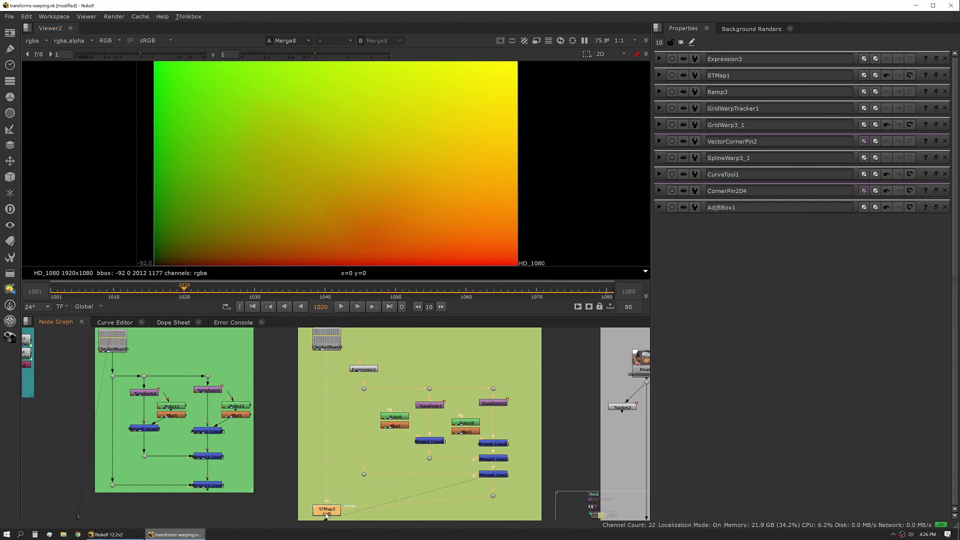
key(1)
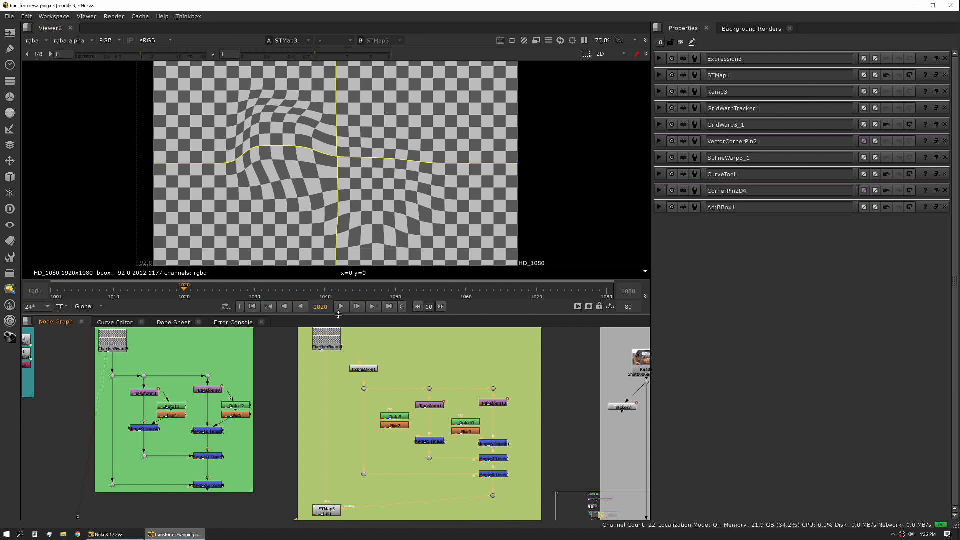
click(341, 307)
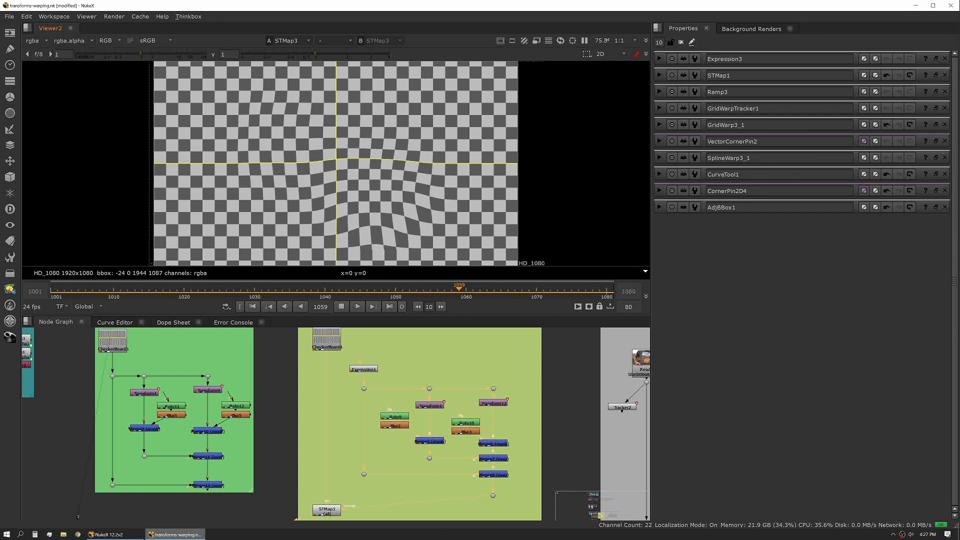
key(k)
drag(335, 289, 276, 296)
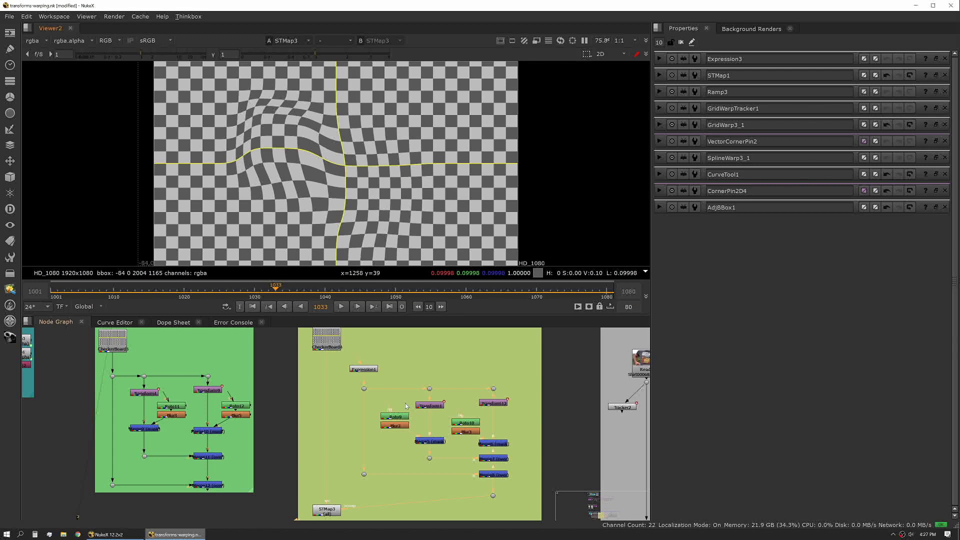
- Check Transform1's rotate value, then select Roto9's Bezier1 shape
double_click(438, 406)
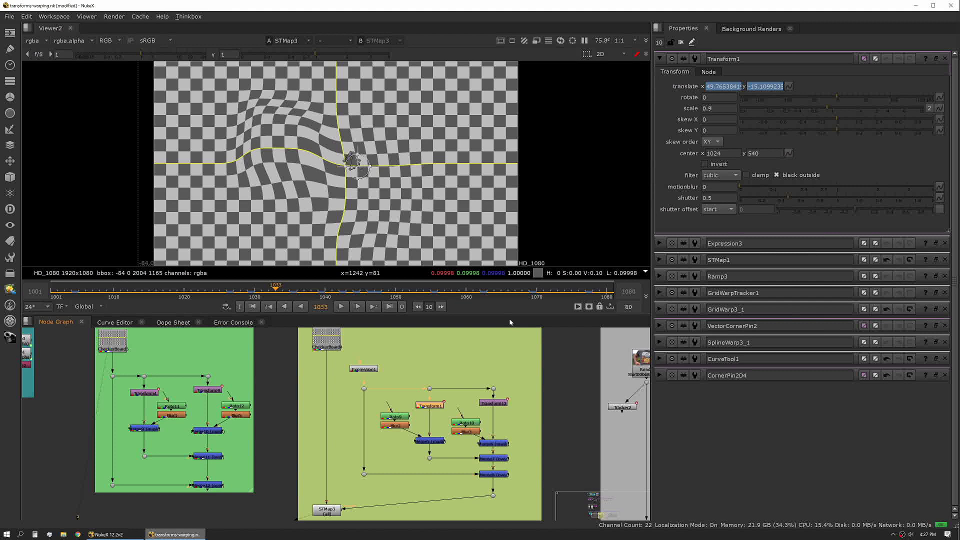
click(719, 97)
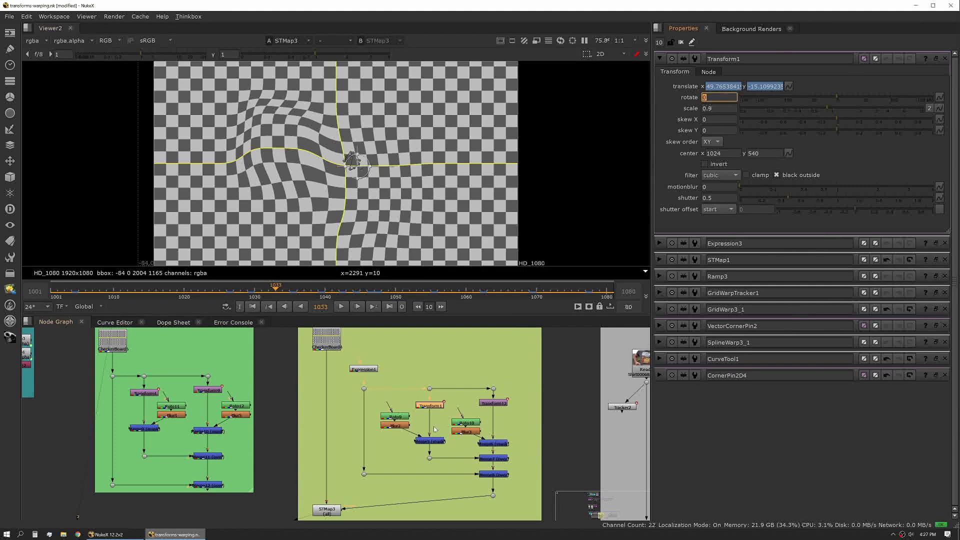
double_click(395, 416)
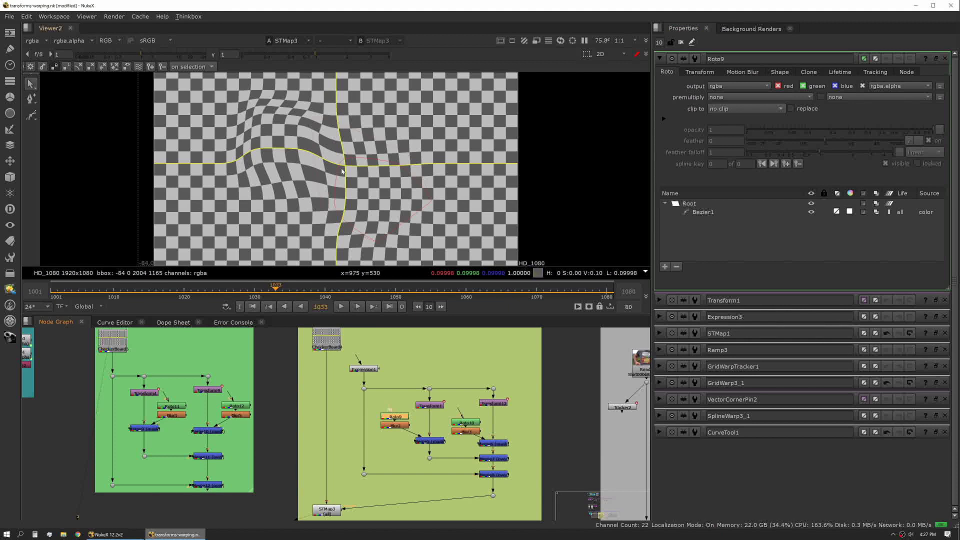
click(342, 172)
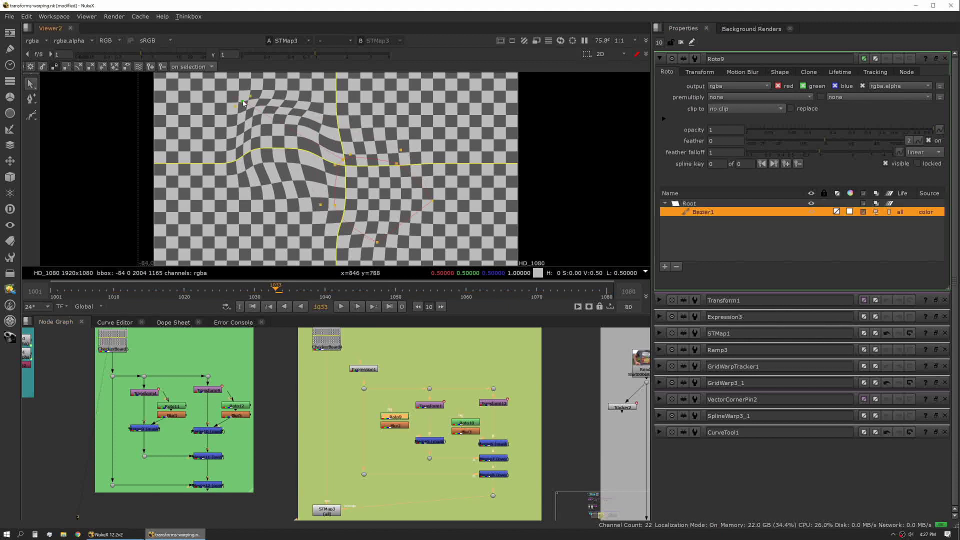
- Move Bezier1's left, centre and upper points to reshape the patch, then play back the warp
click(243, 103)
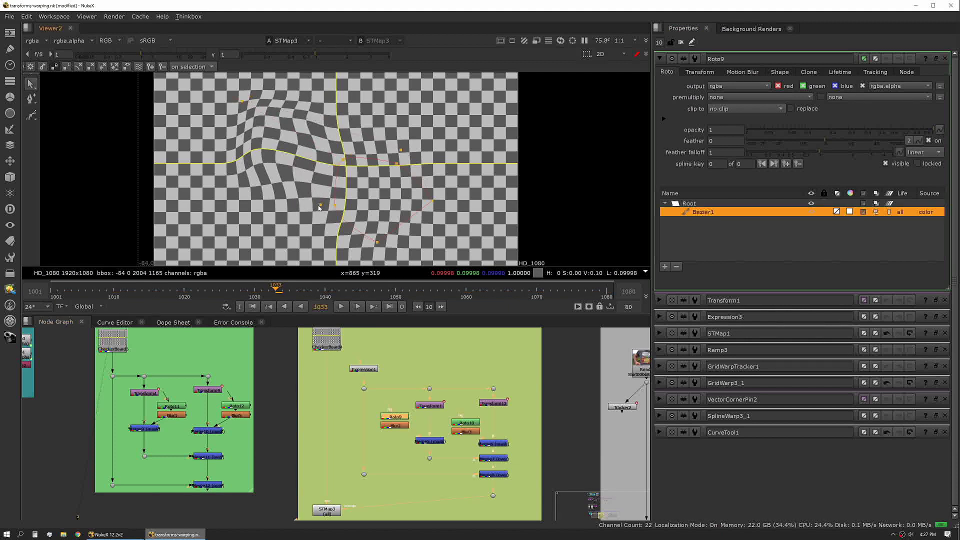
drag(320, 204, 268, 206)
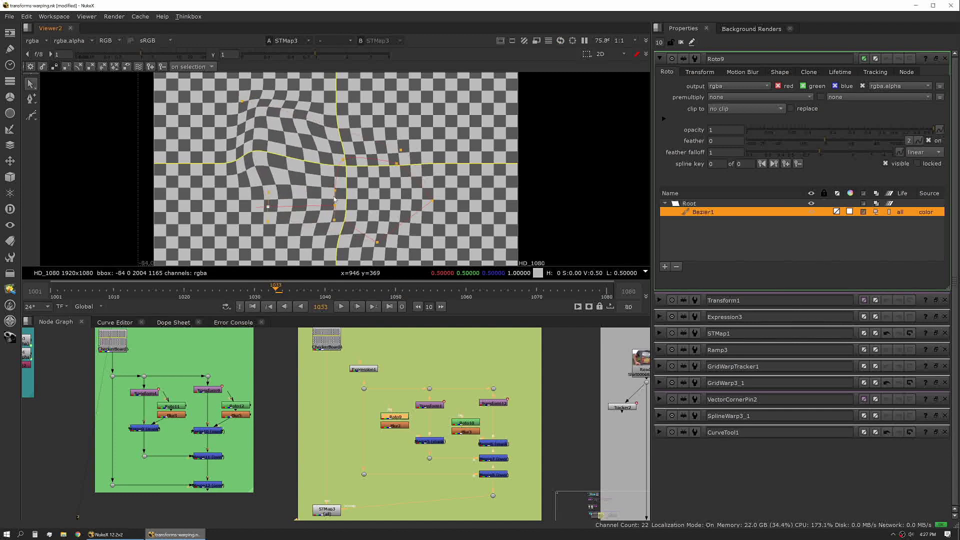
drag(358, 169, 366, 174)
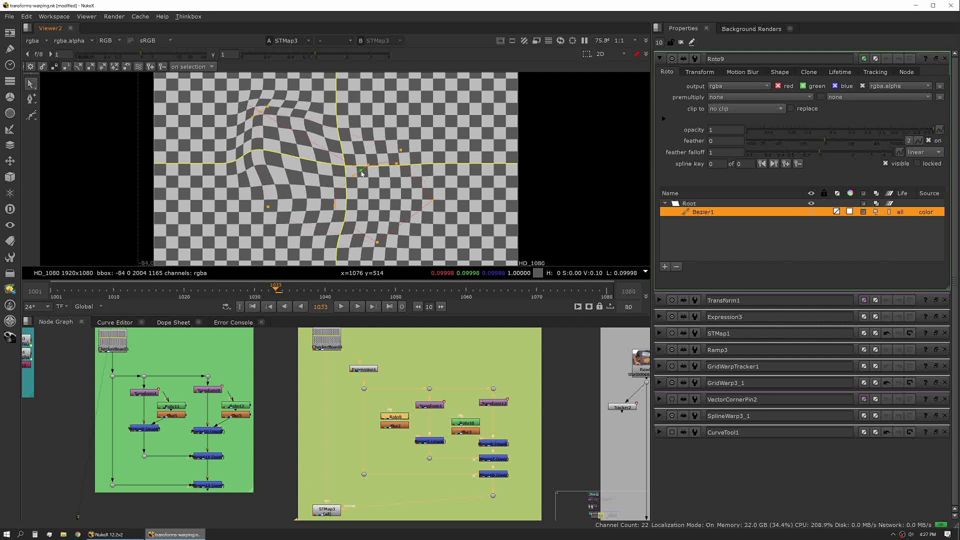
drag(257, 109, 299, 132)
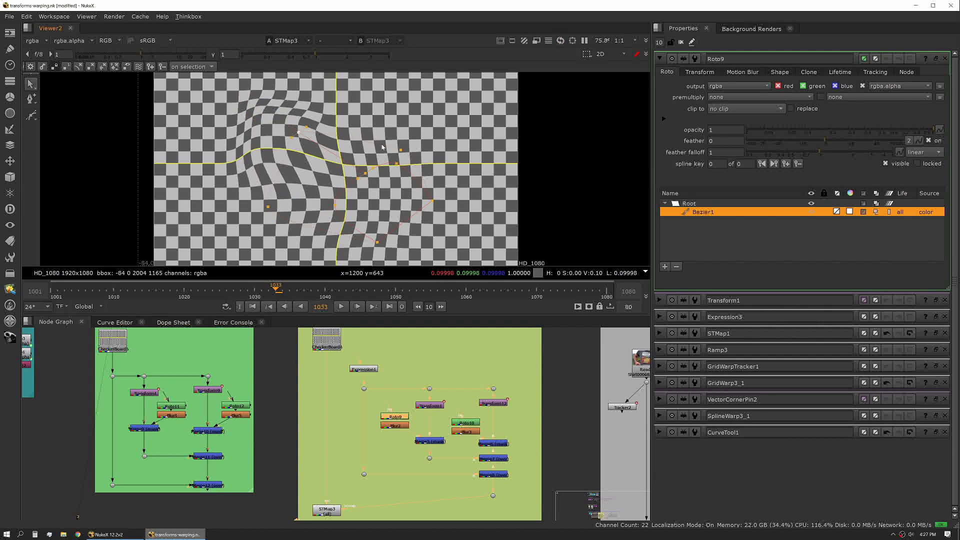
drag(425, 121, 433, 113)
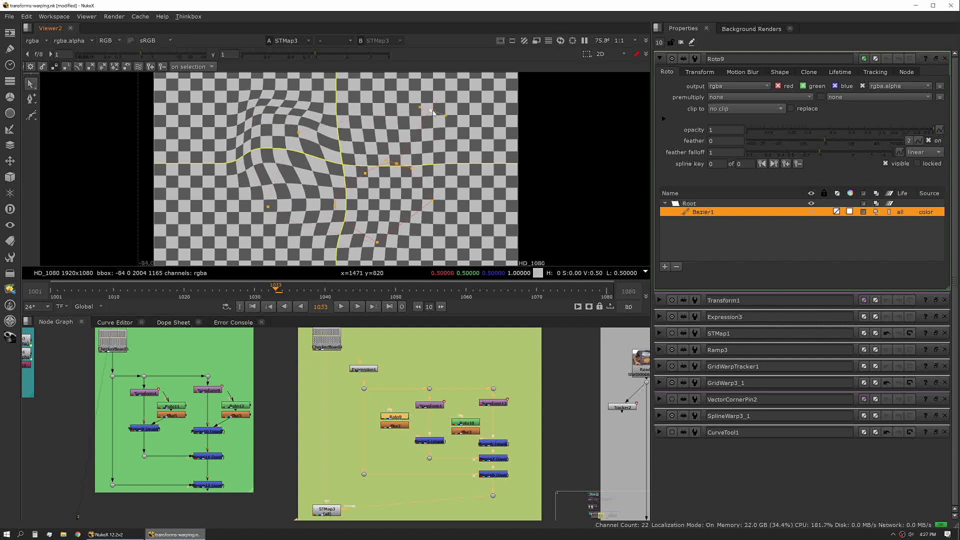
click(341, 306)
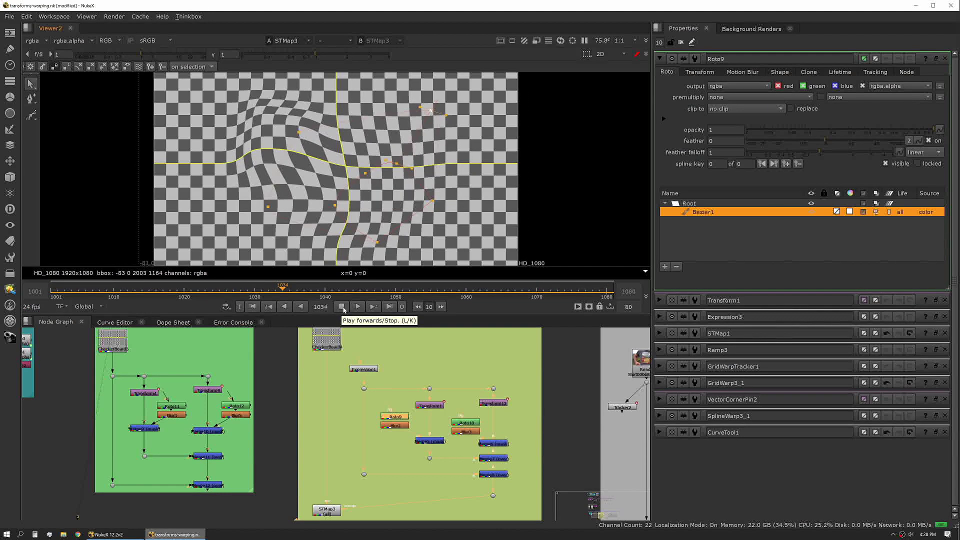
- Stop at frame 1044, center the Practical application setup, and view the shirt footage Read node
click(342, 307)
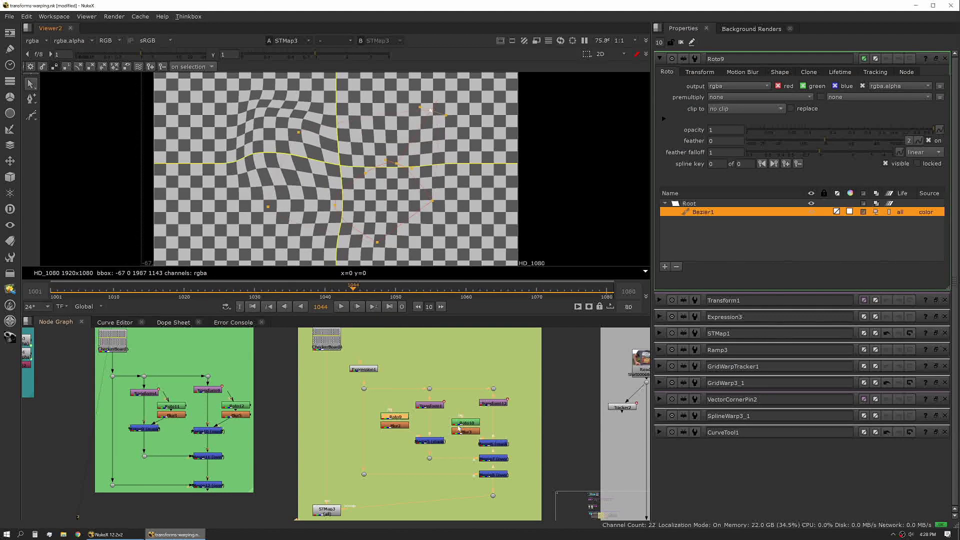
middle_drag(459, 428, 305, 448)
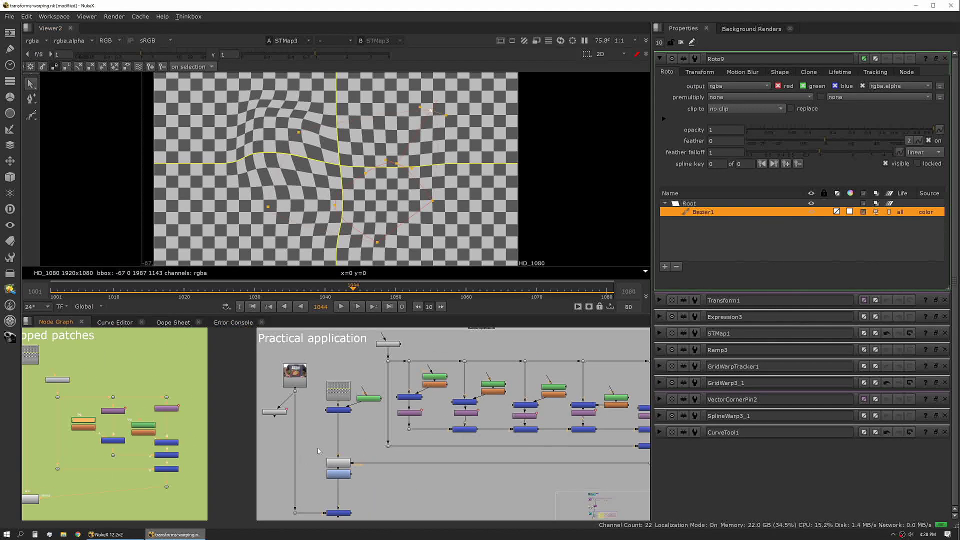
middle_drag(387, 450, 336, 450)
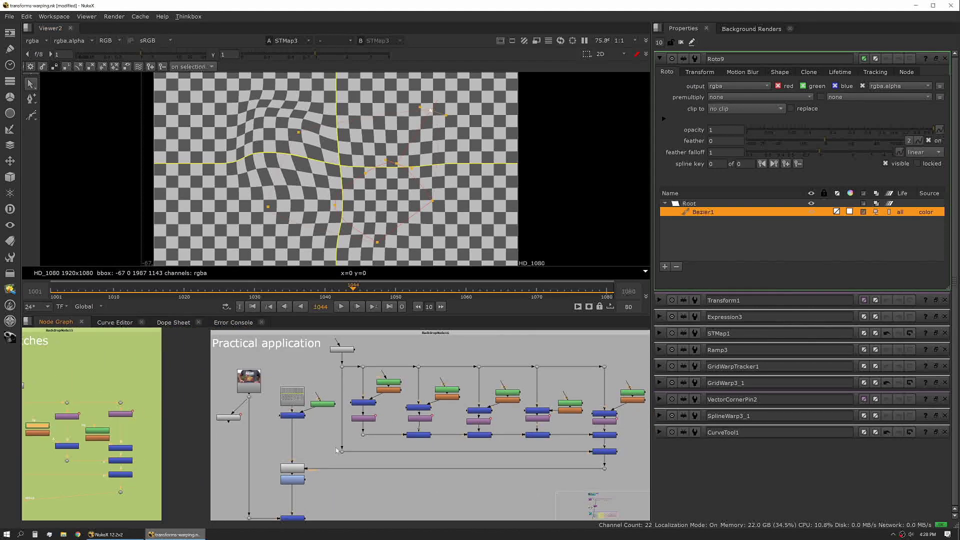
click(249, 383)
key(1)
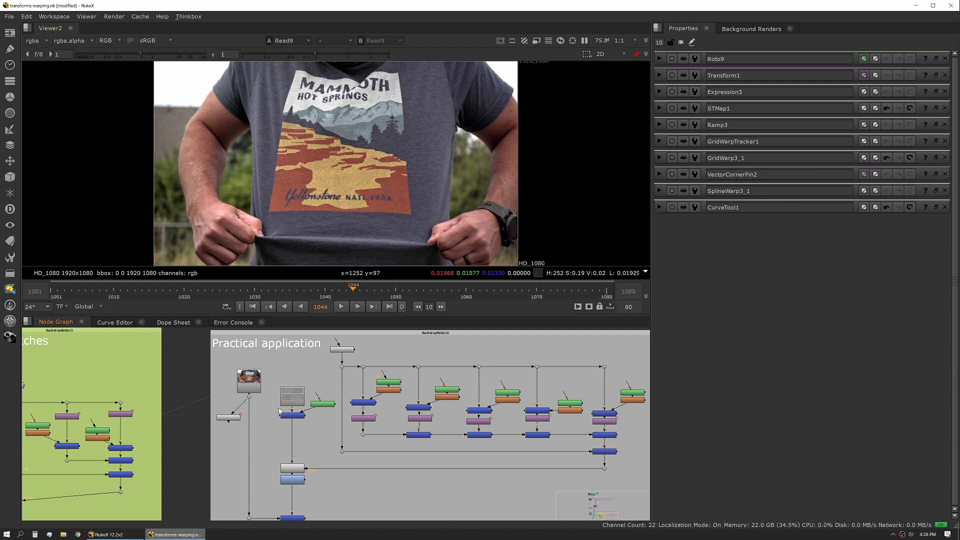
double_click(238, 421)
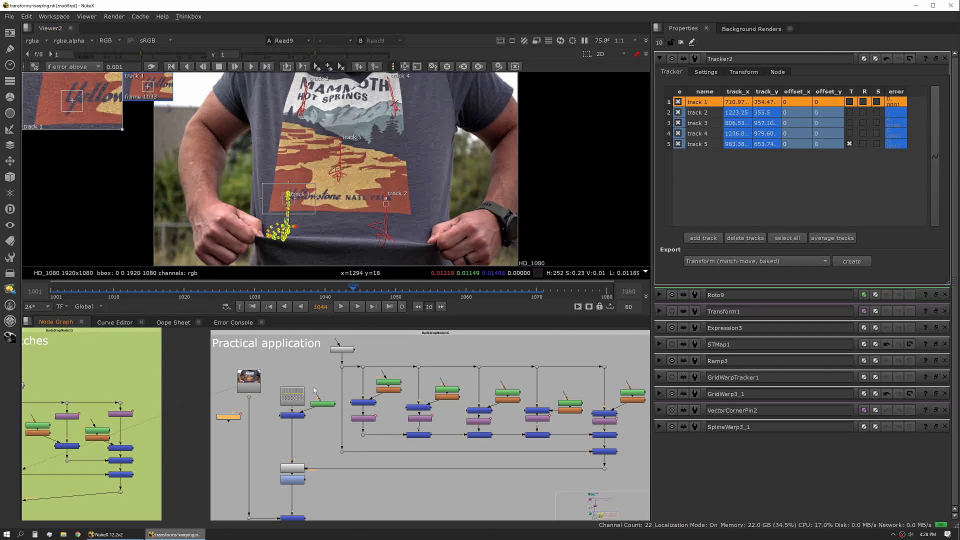
click(295, 415)
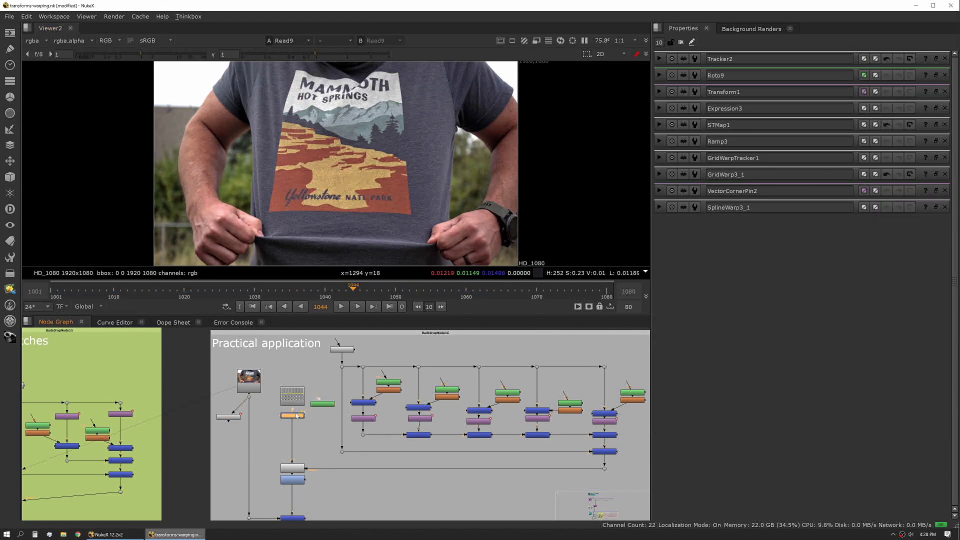
double_click(342, 350)
key(1)
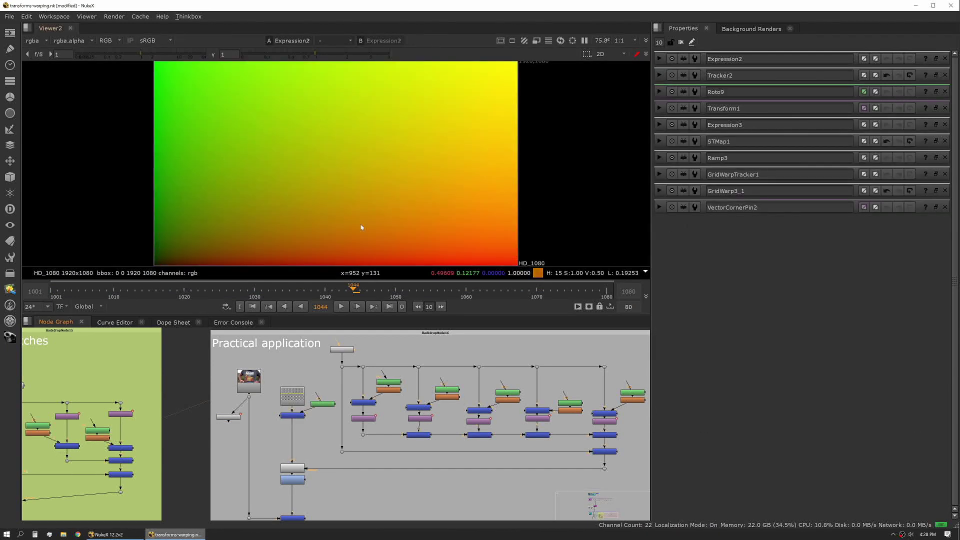
double_click(363, 418)
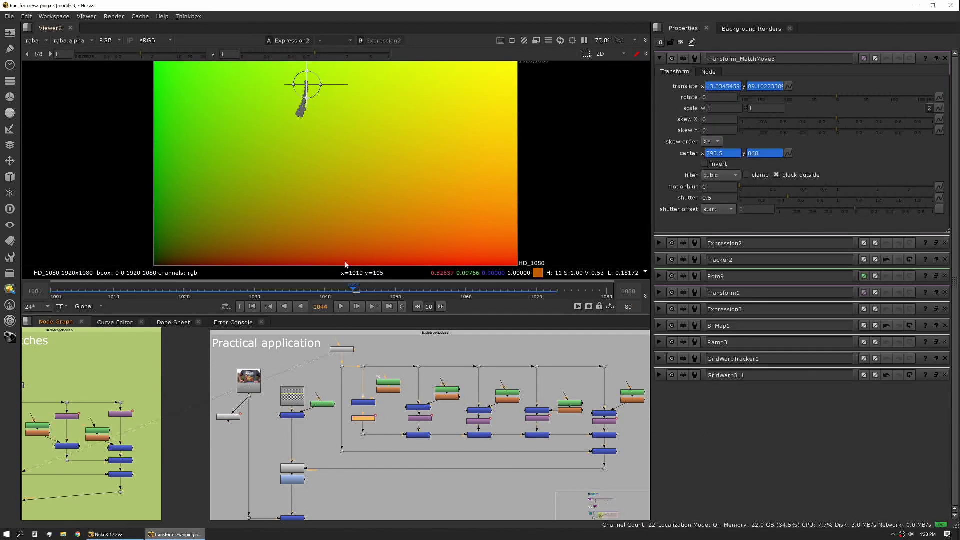
click(367, 406)
key(1)
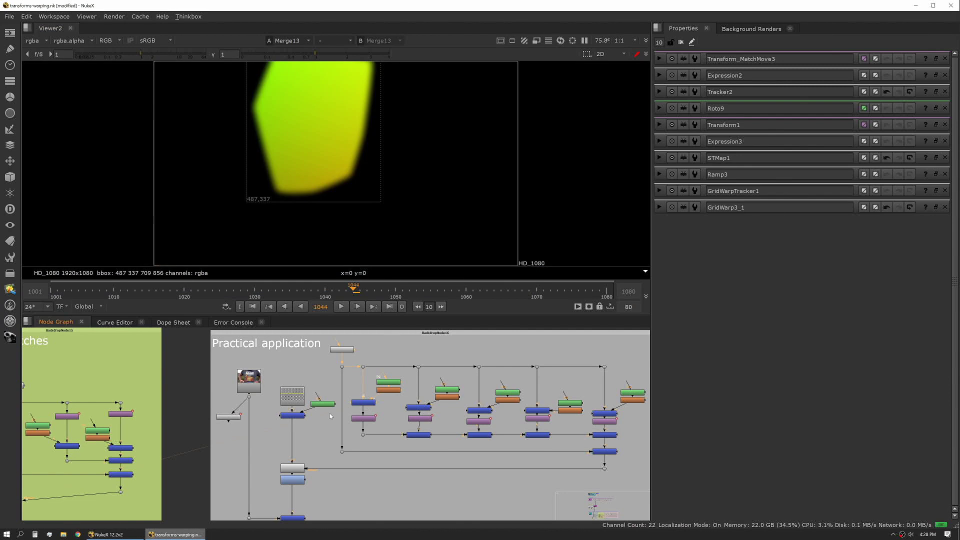
double_click(249, 381)
key(1)
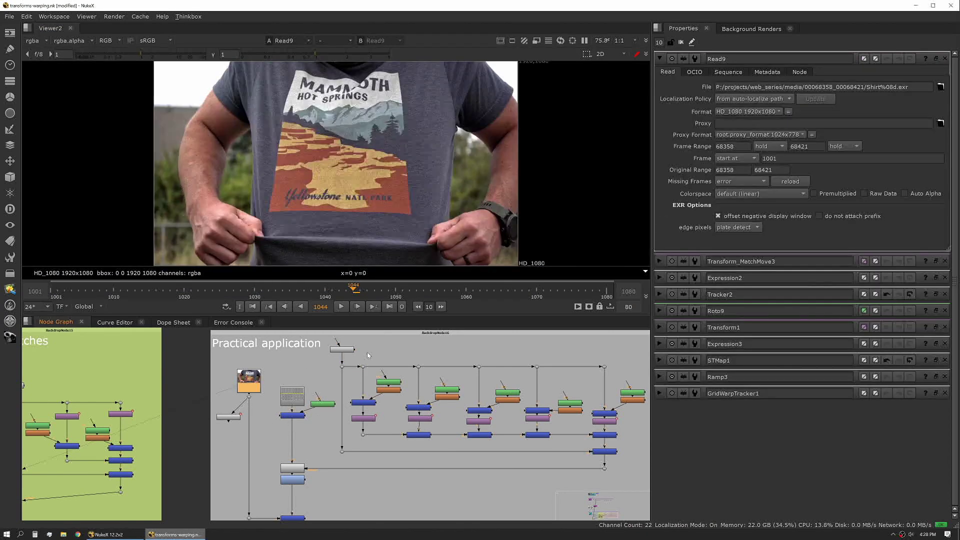
- Show Roto13's Bezier1 points over the footage and darken the viewer gain to 0.32
double_click(393, 385)
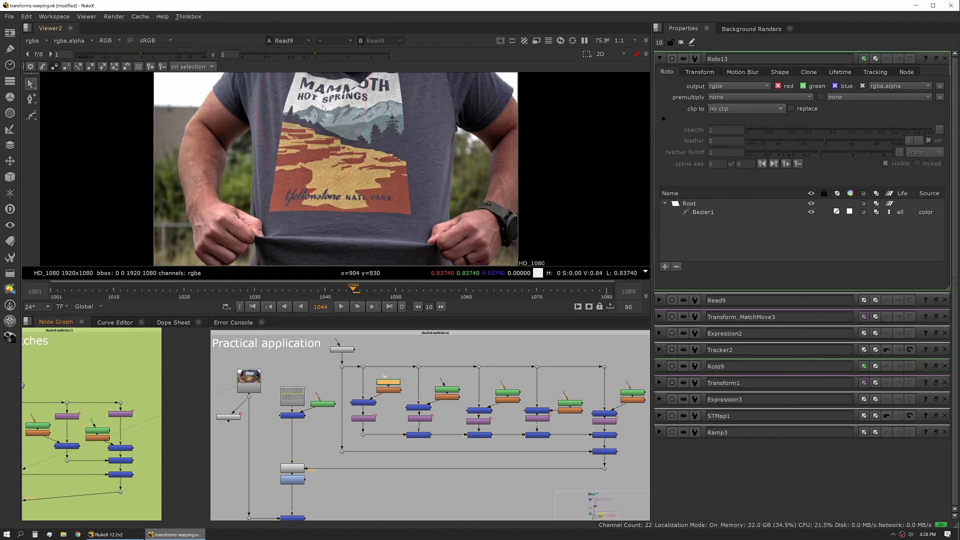
scroll(327, 128, down, 2)
middle_drag(327, 128, 330, 154)
key(ctrl+a)
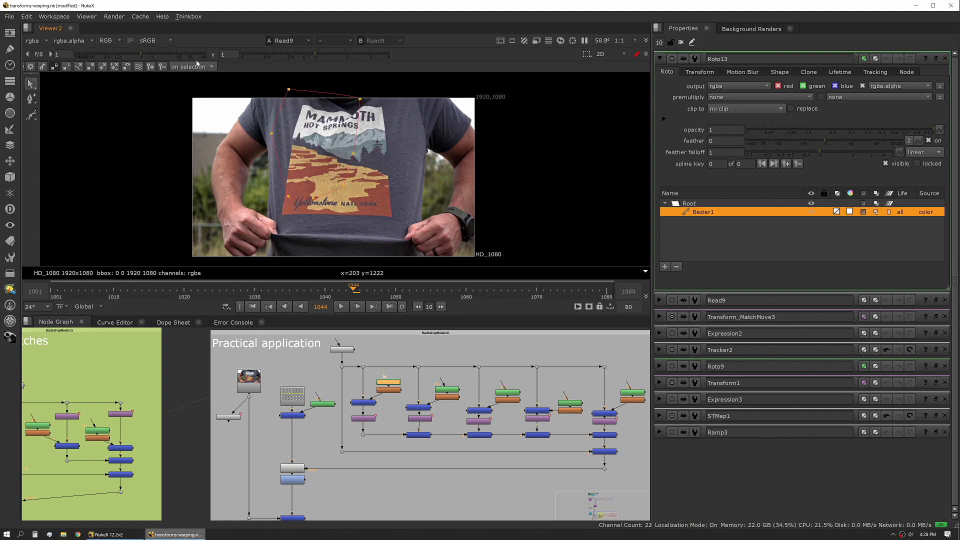
drag(148, 54, 125, 52)
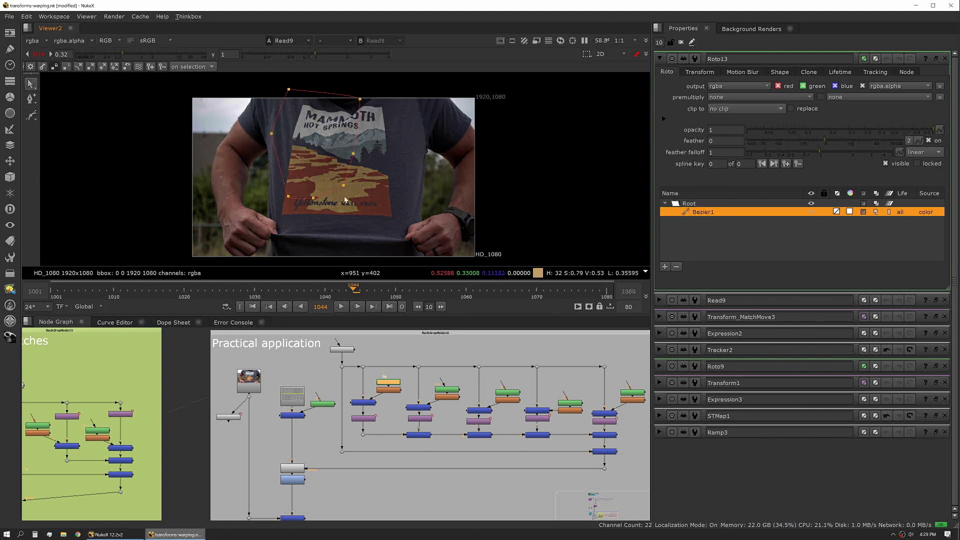
- Show the Roto14, Roto16, Roto17 and Roto15 shapes, then Transform_MatchMove3's settings
double_click(446, 389)
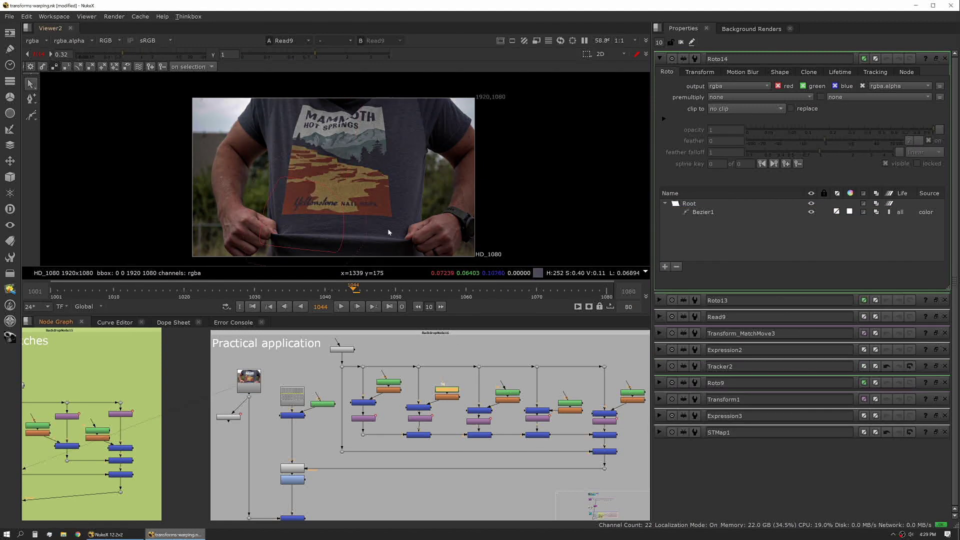
double_click(511, 393)
double_click(571, 404)
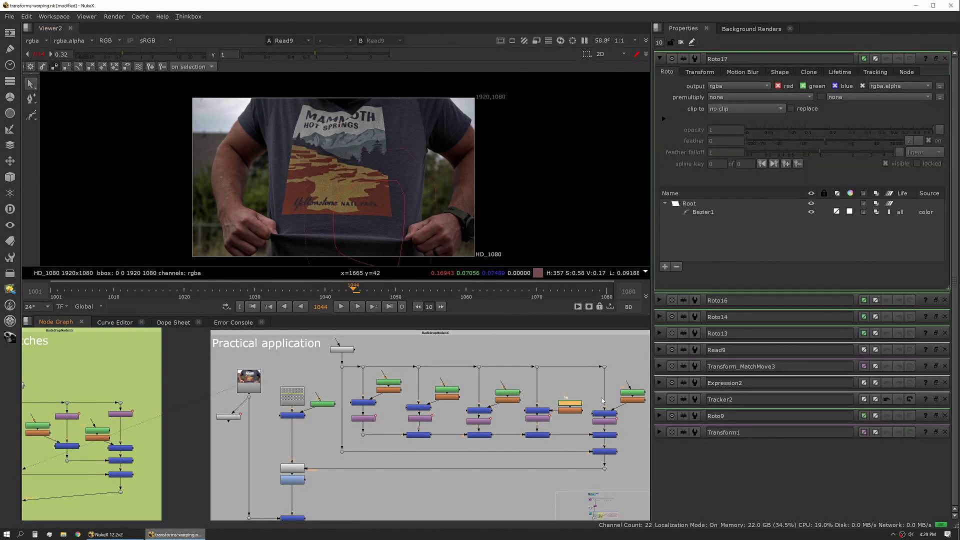
double_click(633, 393)
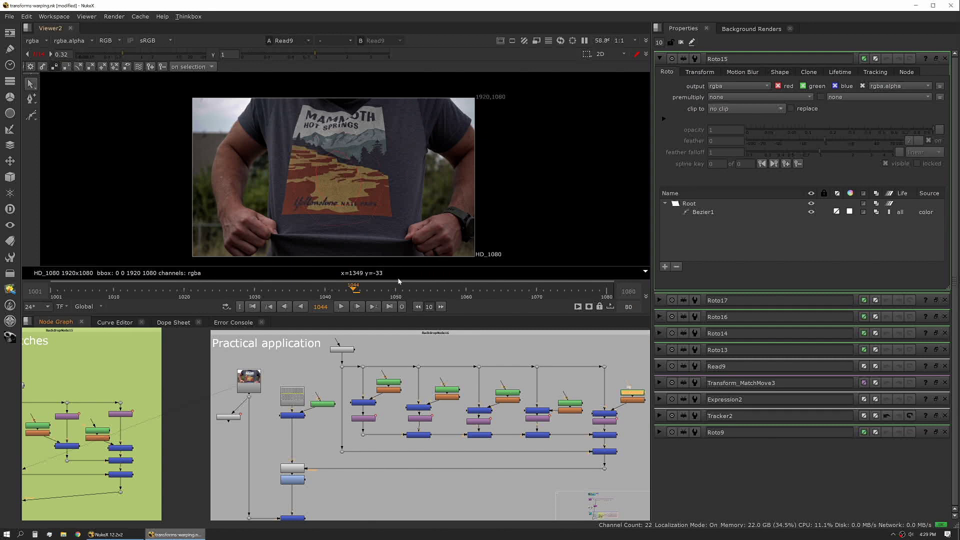
double_click(365, 418)
scroll(365, 419, up, 3)
- Inspect the tracked values of Transform_MatchMove3, 1, 4, 2 and 5
double_click(365, 420)
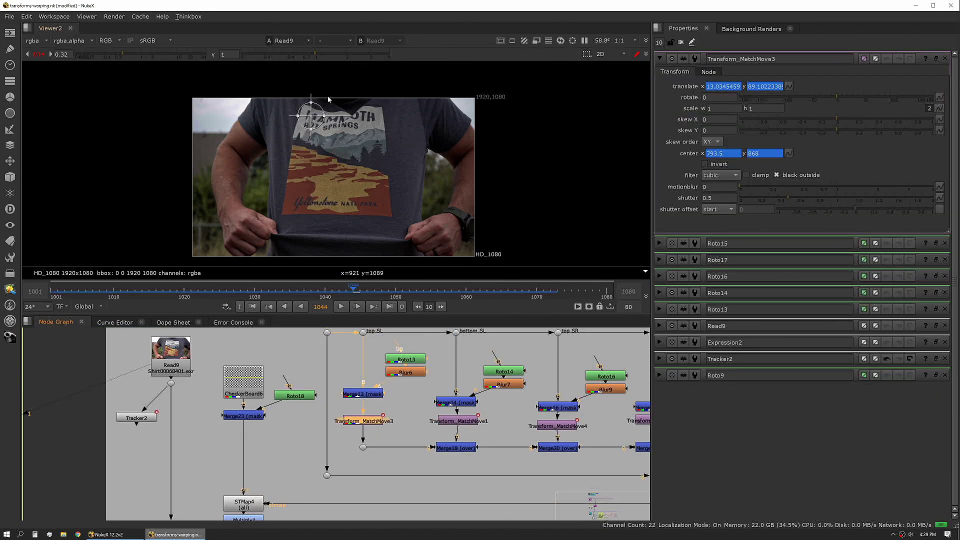
double_click(471, 422)
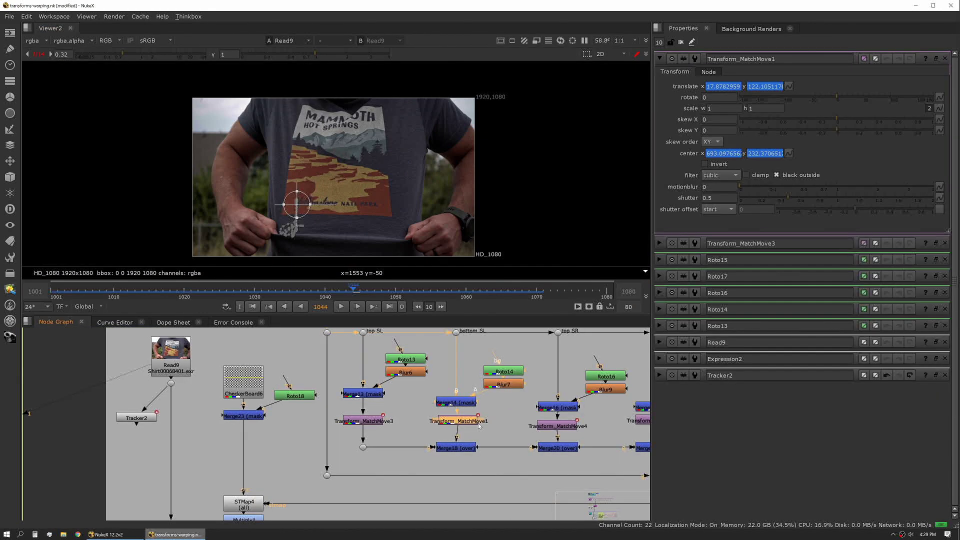
double_click(549, 426)
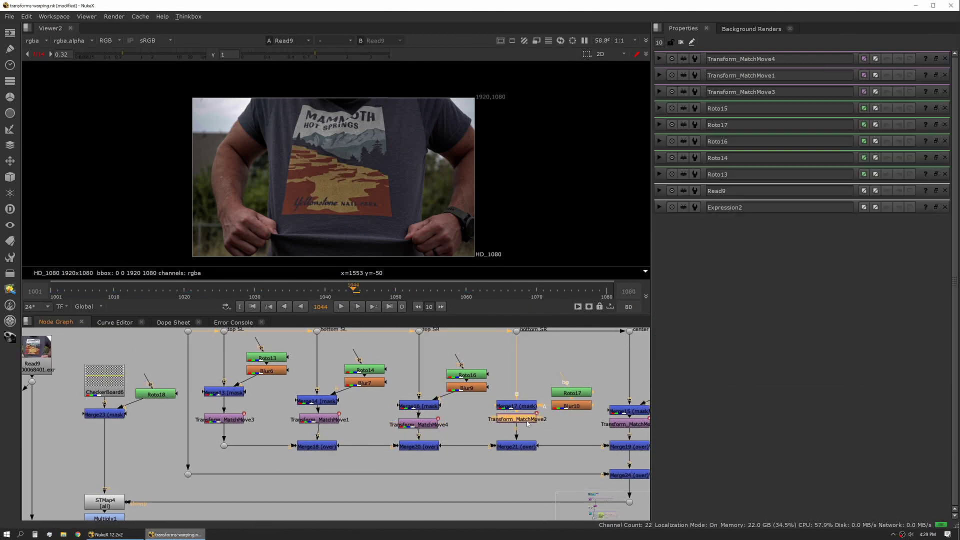
double_click(528, 423)
double_click(617, 425)
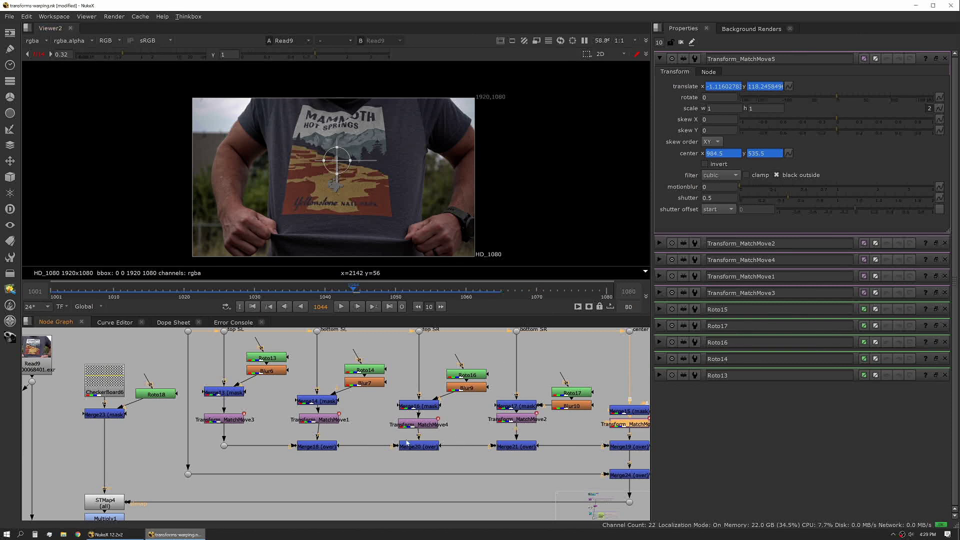
- View the combined patch outputs of Merge18, Merge20, Merge21 and Merge19 in turn
click(310, 446)
key(1)
click(430, 447)
key(1)
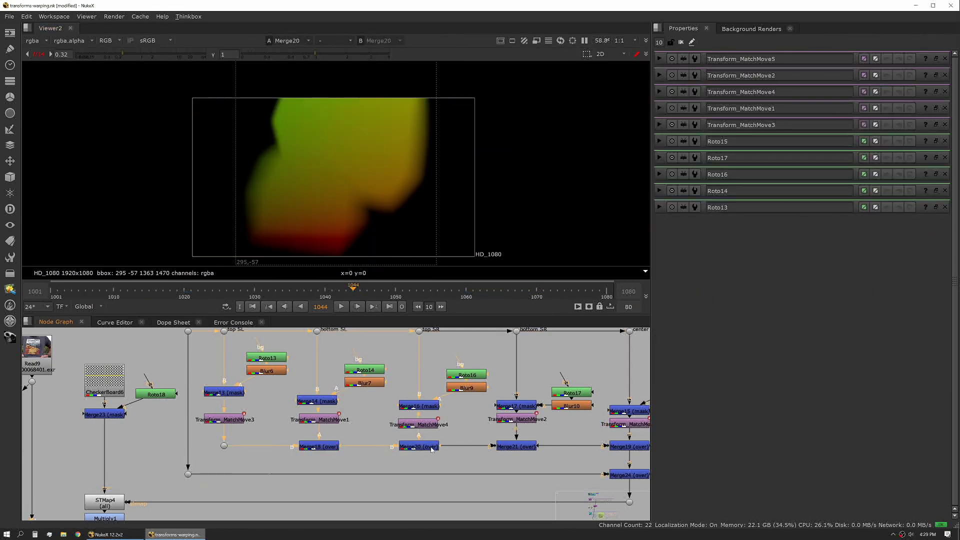
click(525, 447)
key(1)
middle_drag(574, 448, 479, 448)
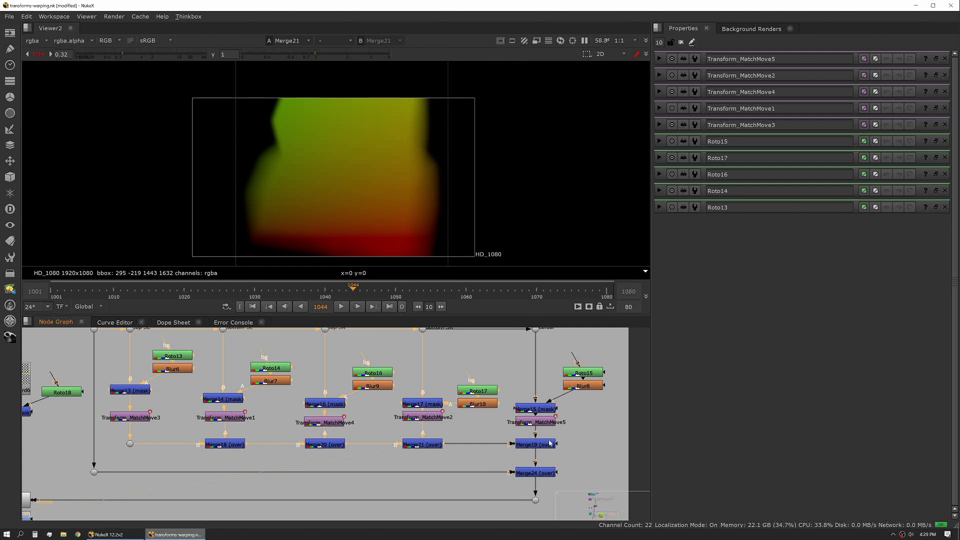
click(550, 445)
key(1)
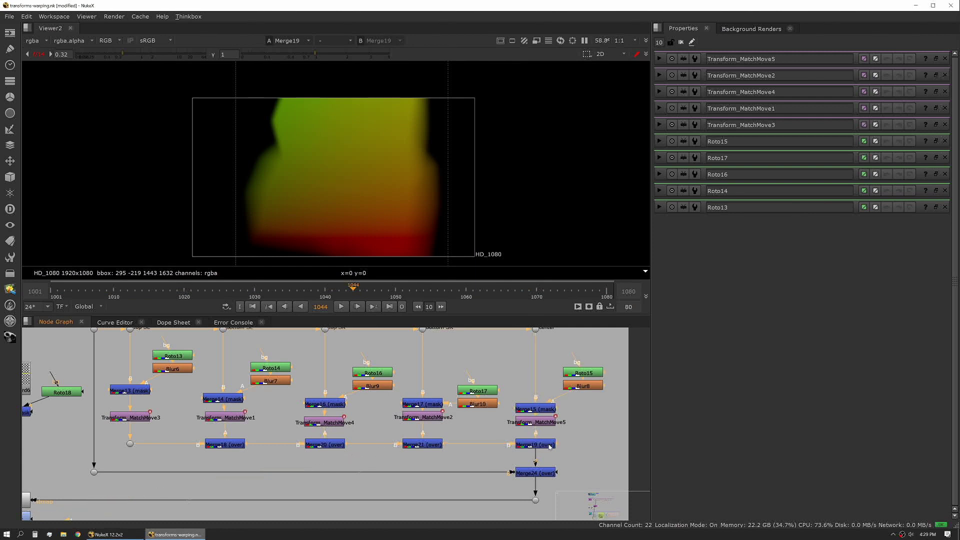
- Select the center patch branch's nodes, clear the selection, and view Merge24's merged gradient
middle_drag(552, 445, 535, 472)
drag(488, 343, 602, 488)
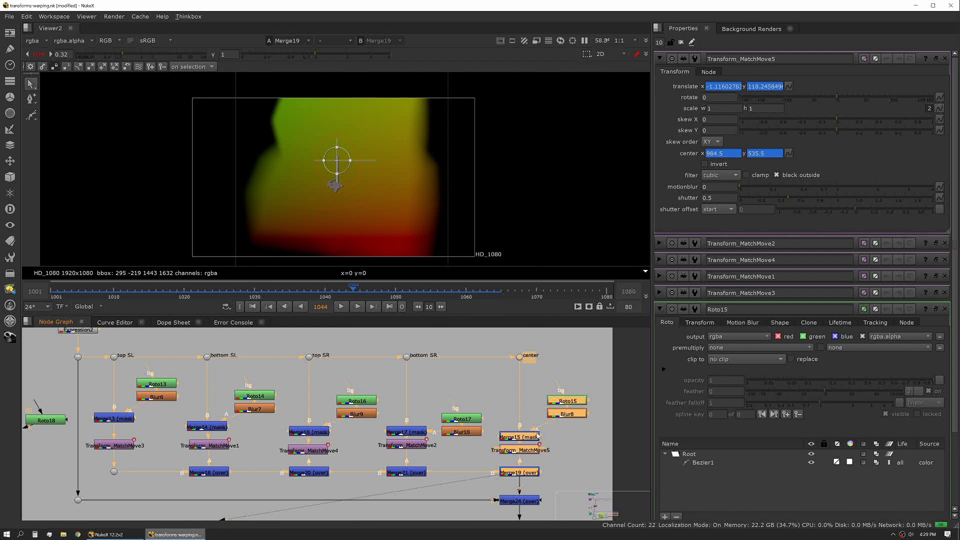
click(474, 387)
middle_drag(497, 442, 492, 403)
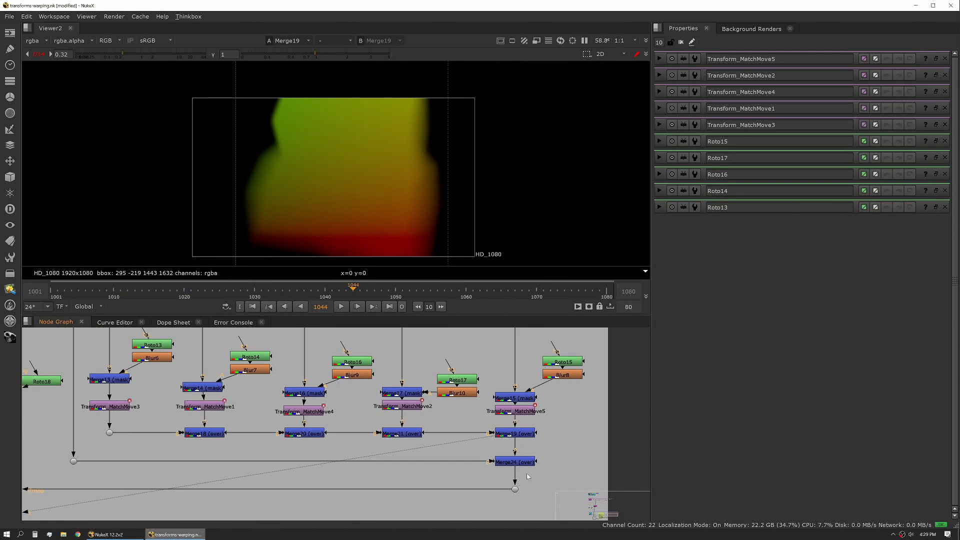
key(1)
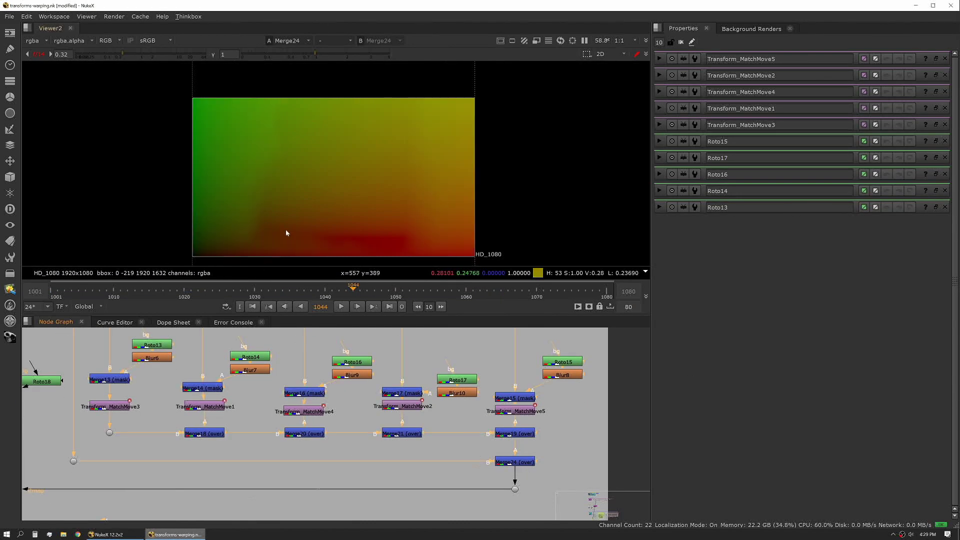
- Compare the warped checkerboard from STMap4 with the unwarped one from Merge23 in the viewer
middle_drag(252, 439, 468, 412)
click(207, 461)
key(1)
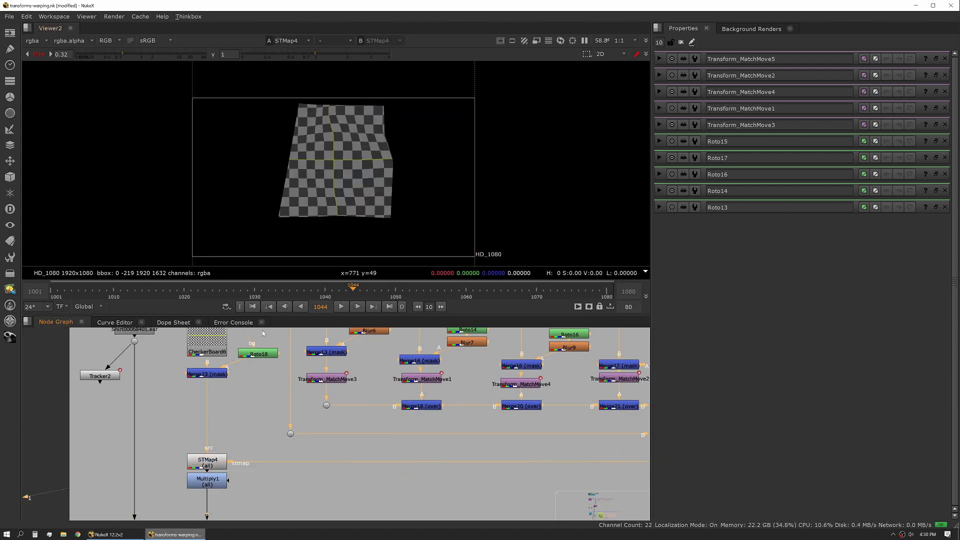
middle_drag(240, 380, 257, 407)
click(224, 402)
key(1)
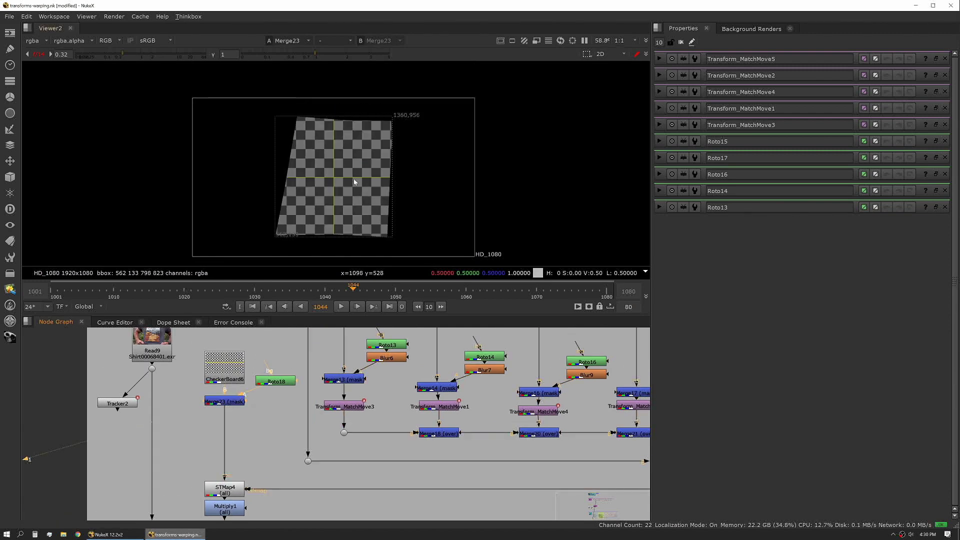
- View the STMap4 output, then the darkened Multiply1 output, and bring Merge22 into view
middle_drag(257, 473, 262, 414)
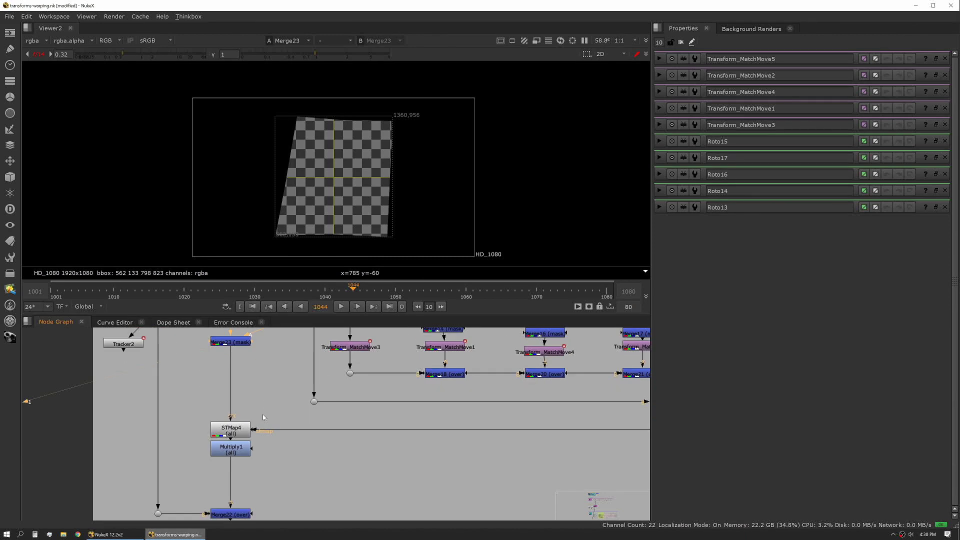
click(231, 430)
key(1)
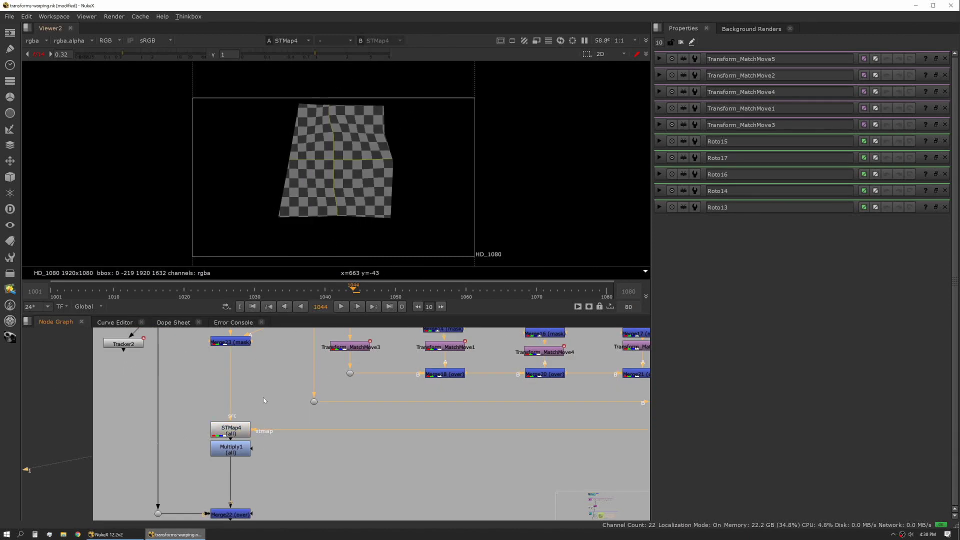
key(1)
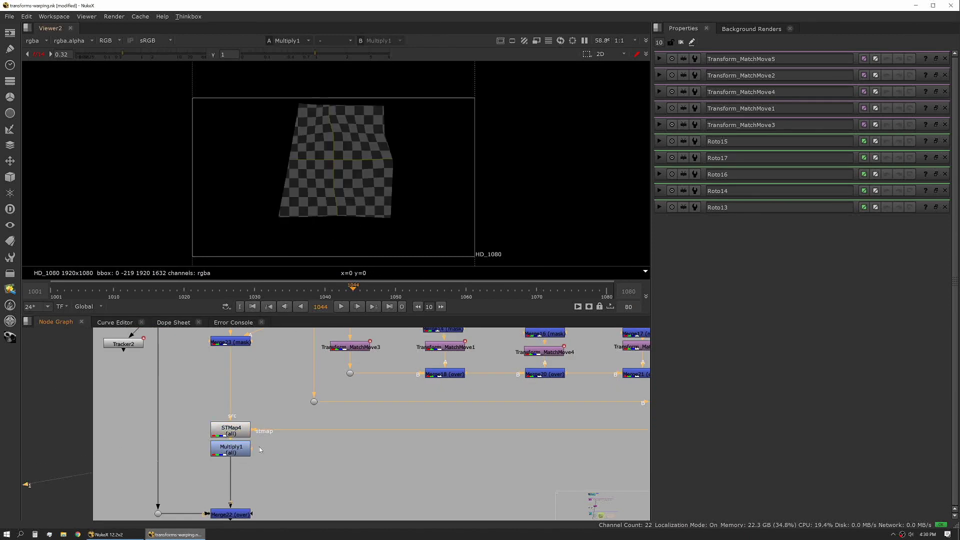
middle_drag(243, 501, 248, 467)
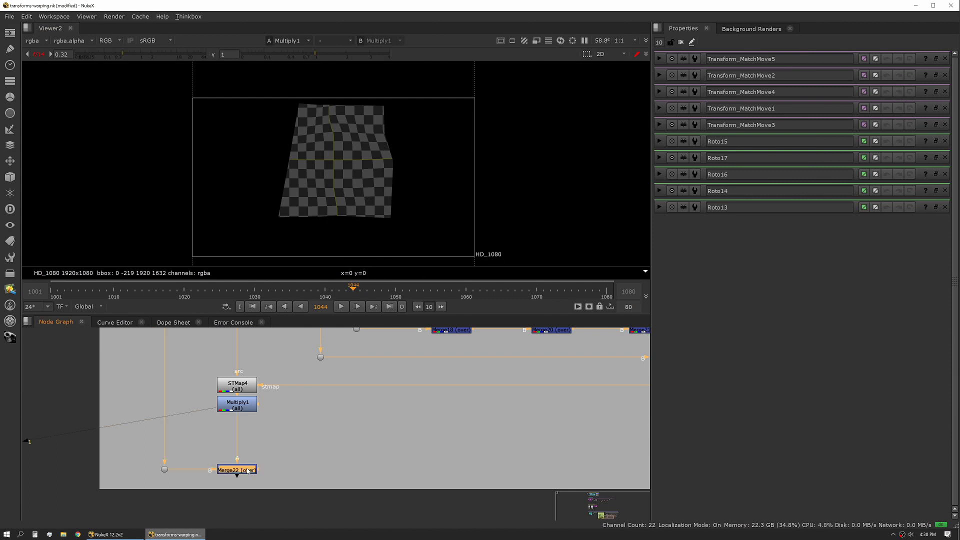
- View the Merge22 shirt composite at normal gain, zoomed in with the viewer maximized
key(1)
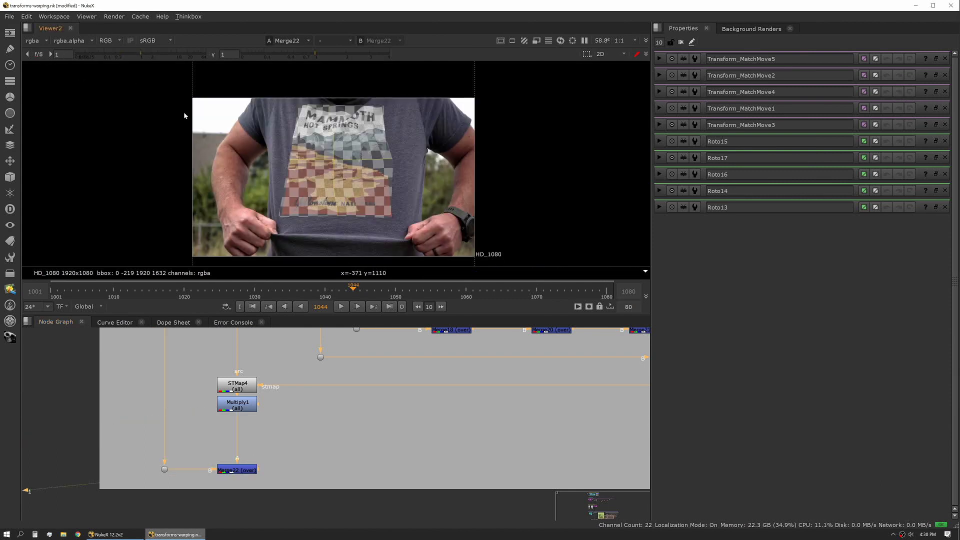
click(39, 55)
scroll(349, 214, up, 2)
key(space)
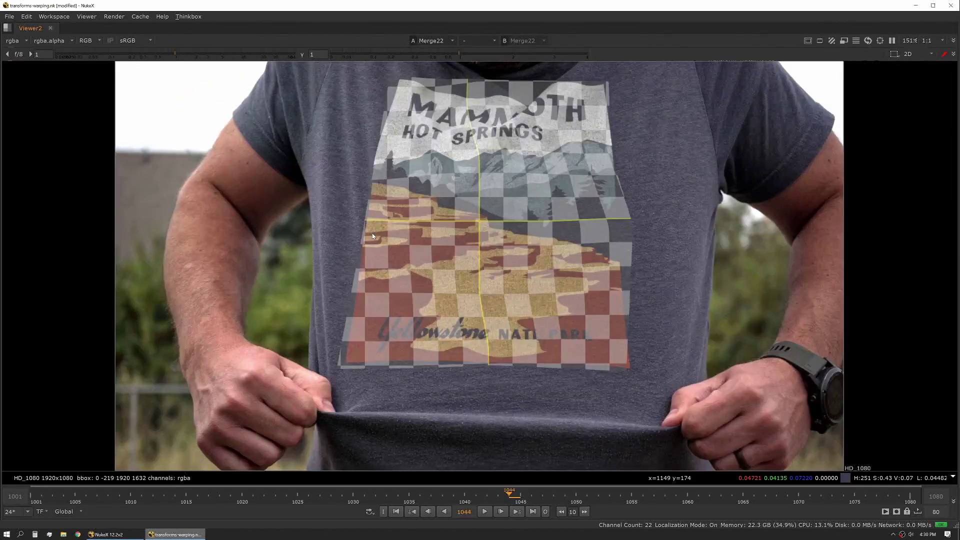
- Play the shot, stop it, and scrub back to around frame 1024
click(483, 511)
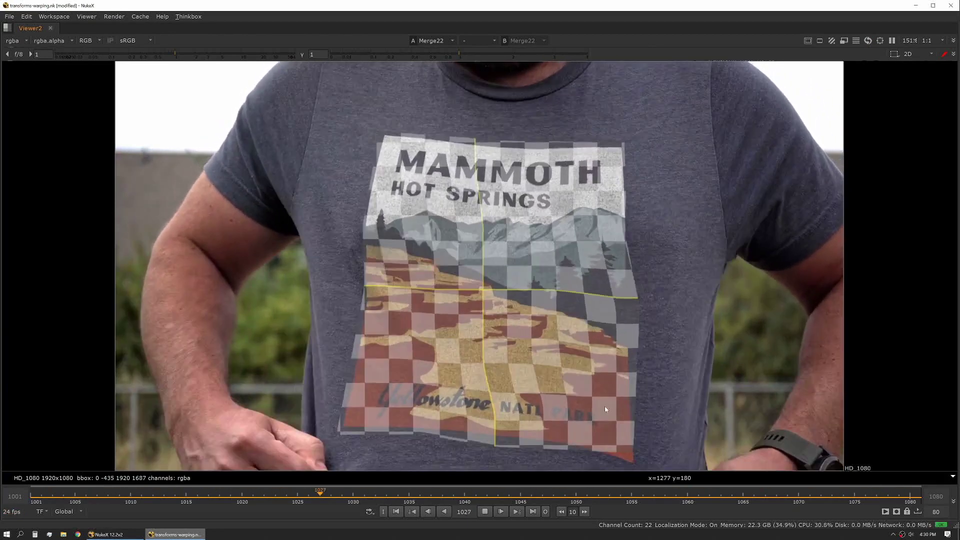
key(k)
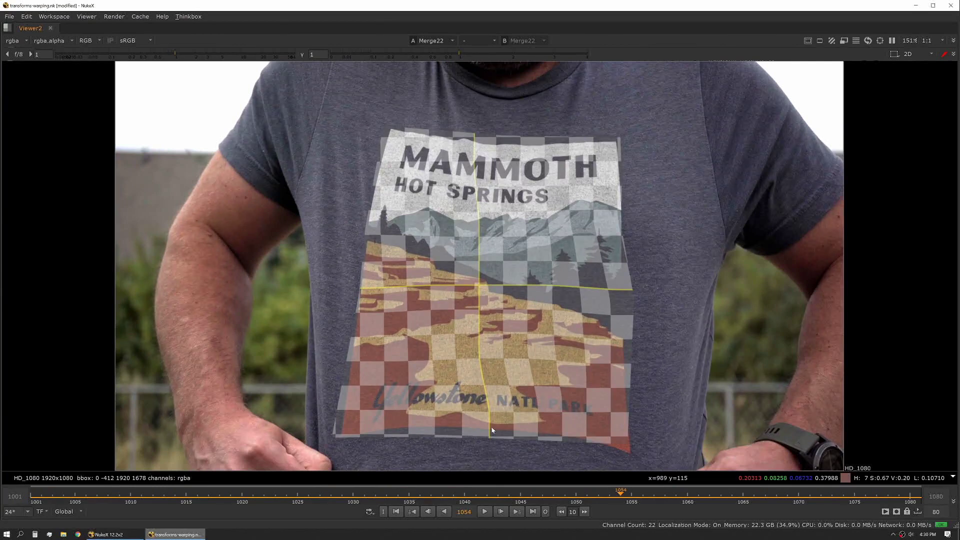
drag(443, 495, 288, 482)
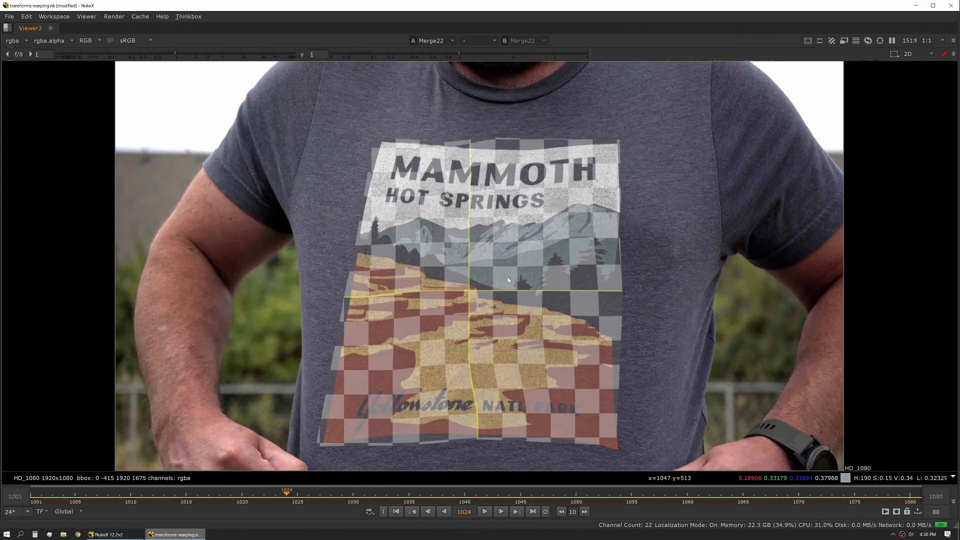
- Restore the panel layout, open Roto15, and disable Multiply1 so only the checkerboard shows
key(space)
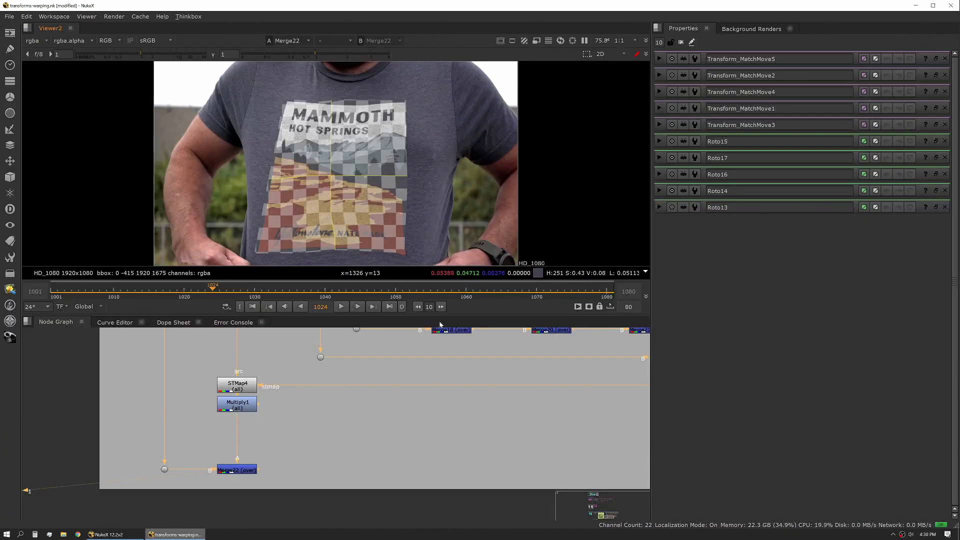
double_click(595, 386)
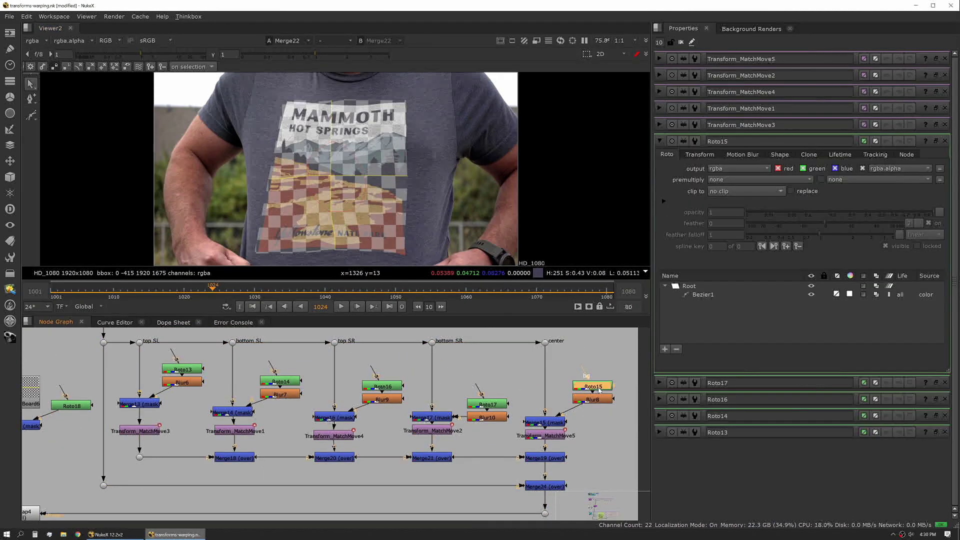
scroll(304, 160, up, 2)
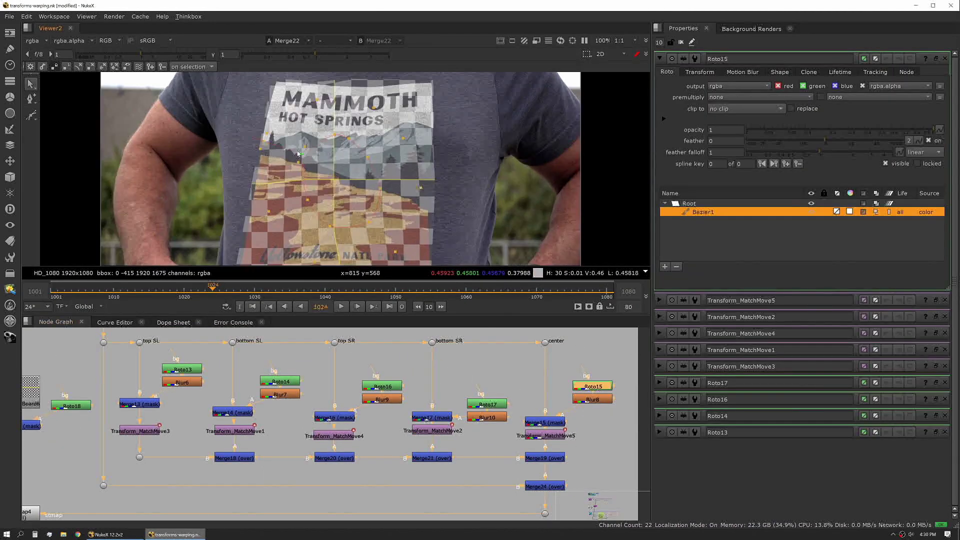
click(261, 133)
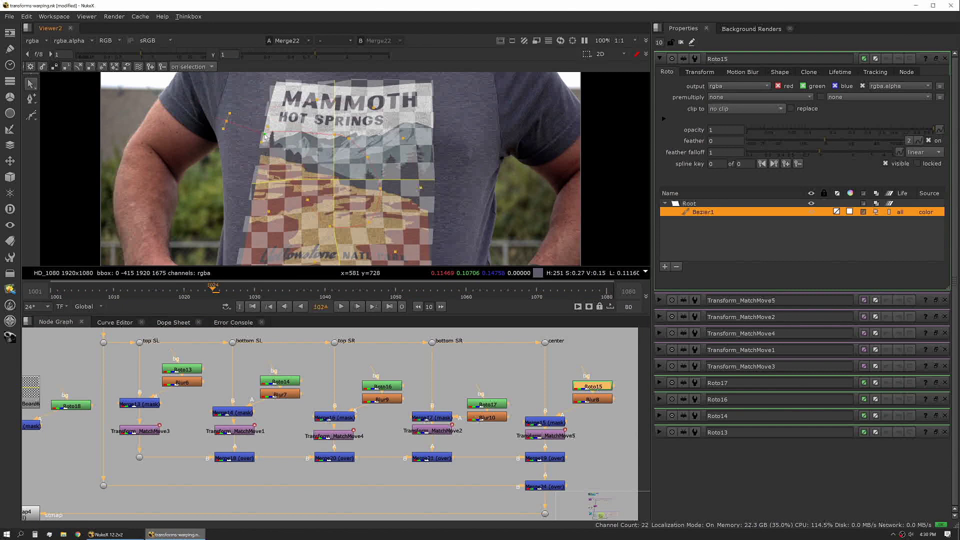
middle_drag(34, 511, 153, 453)
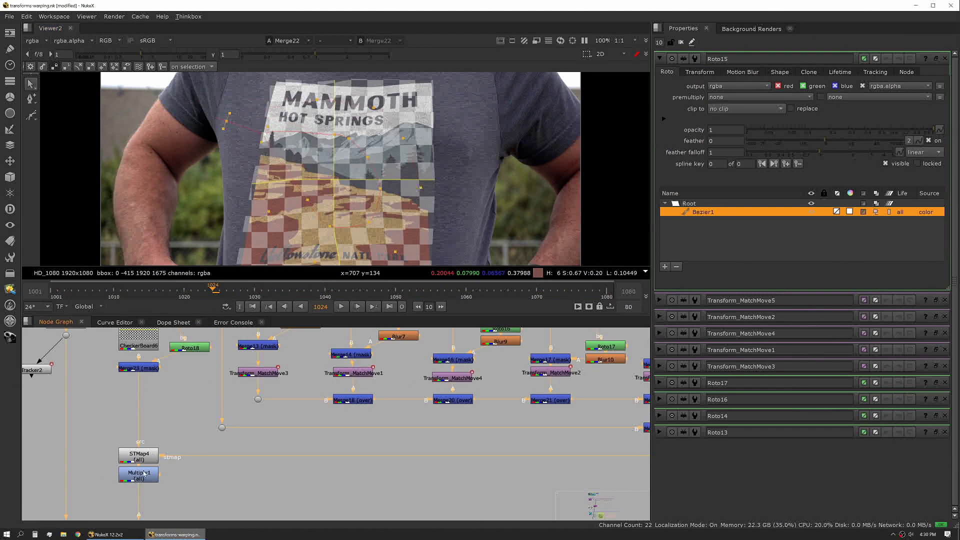
click(144, 473)
key(d)
- Shrink the Roto15 patch by selecting all its shape points and scaling them inward
middle_drag(619, 383, 593, 367)
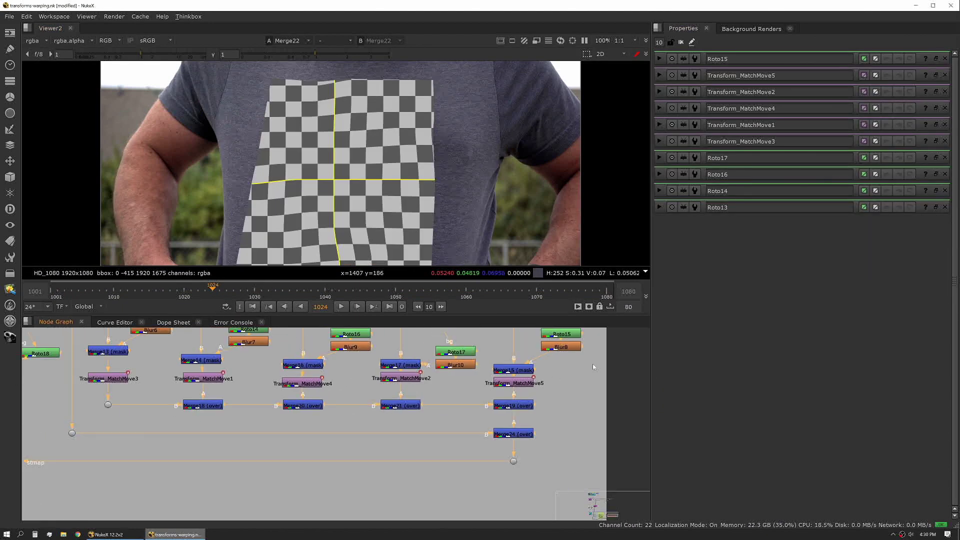
double_click(566, 336)
click(381, 185)
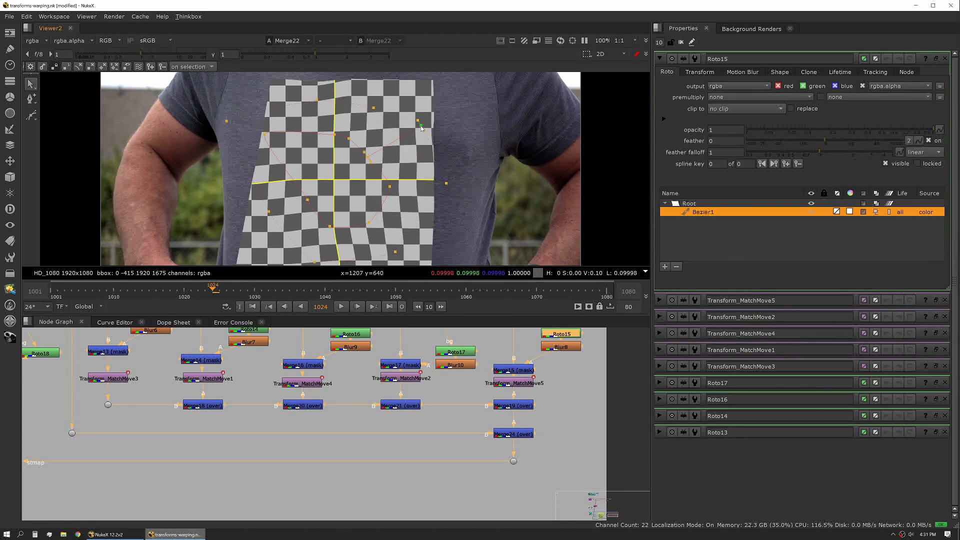
drag(392, 91, 394, 90)
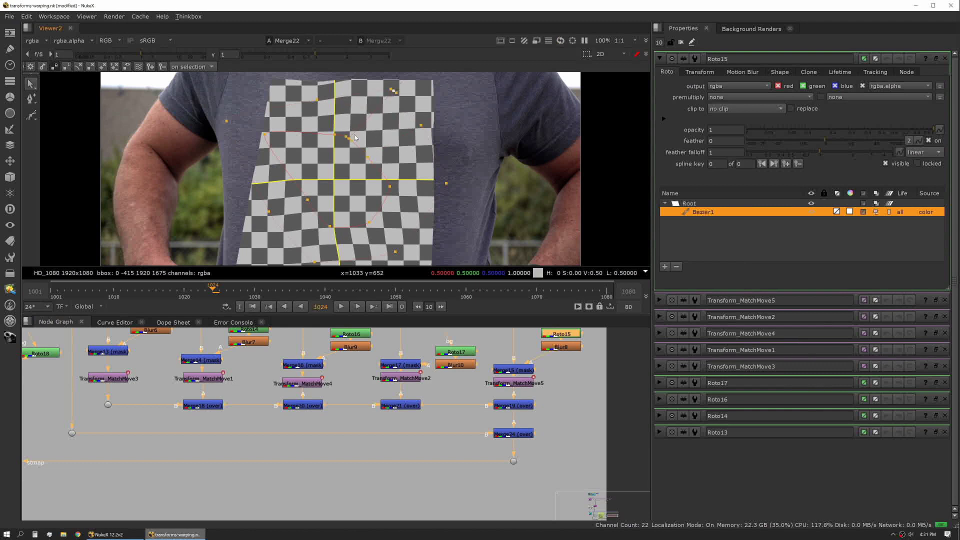
drag(152, 81, 499, 283)
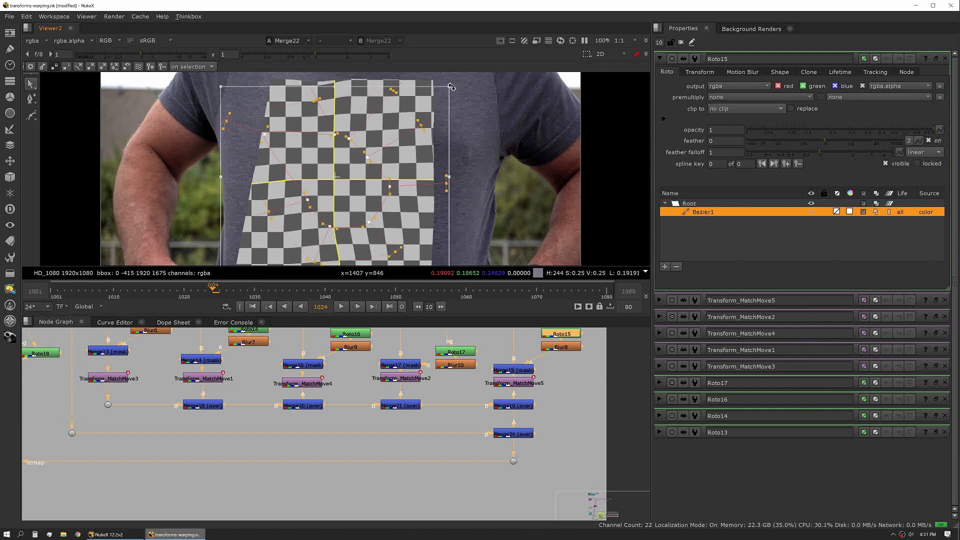
drag(451, 87, 433, 103)
click(287, 145)
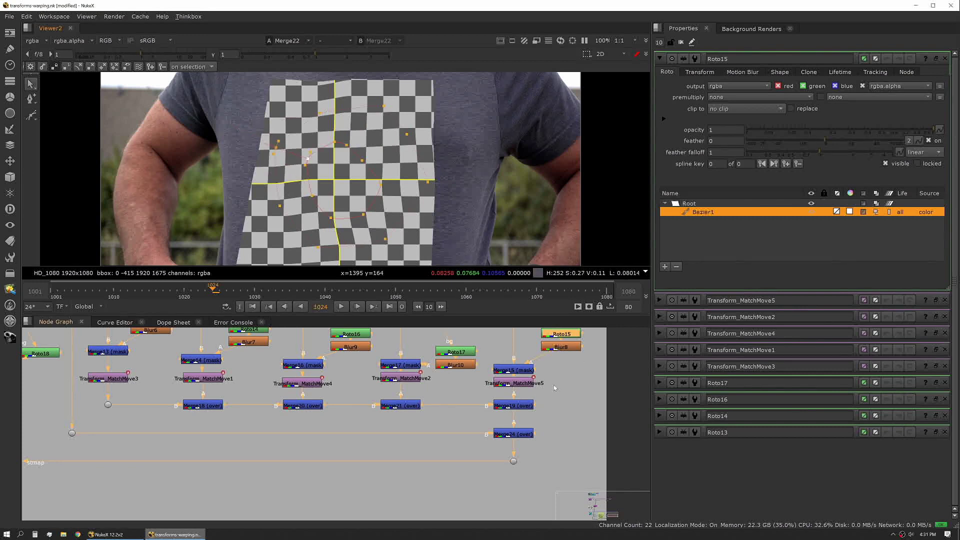
- Set Transform_MatchMove5's rotate to 15 so the checkerboard swirls
click(659, 300)
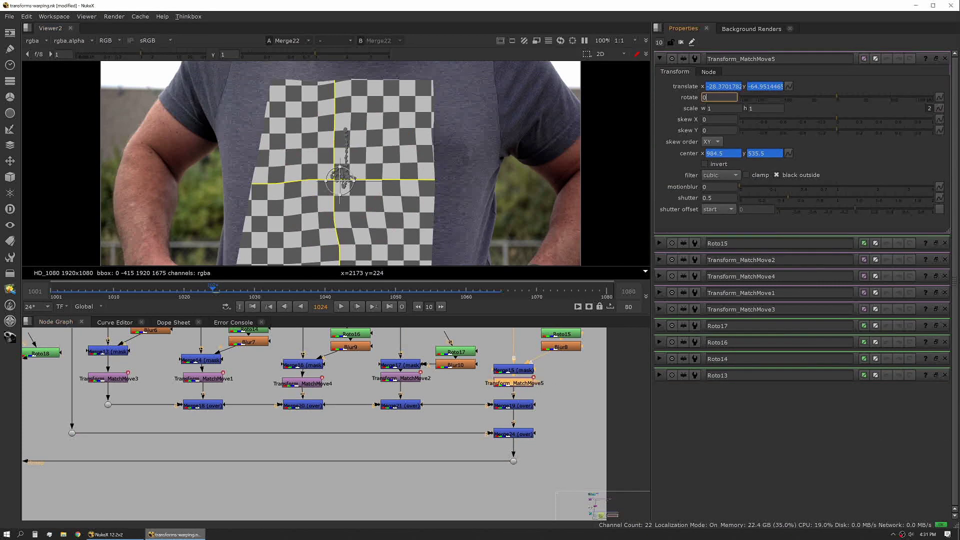
key(Up)
key(Up)
key(Up)
key(Up)
key(Up)
key(Up)
key(Up)
key(Up)
key(Up)
key(Up)
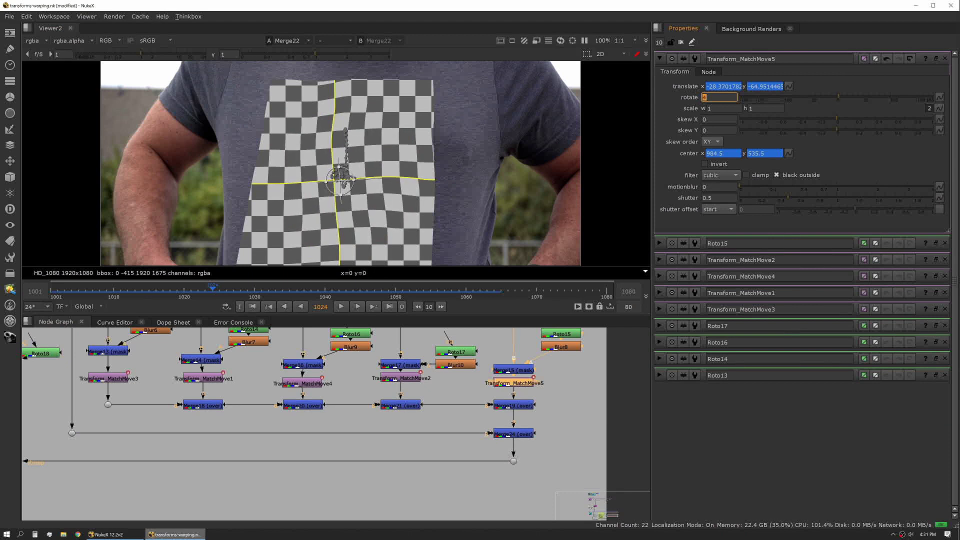
key(Up)
key(Up)
key(Up)
key(Up)
key(Up)
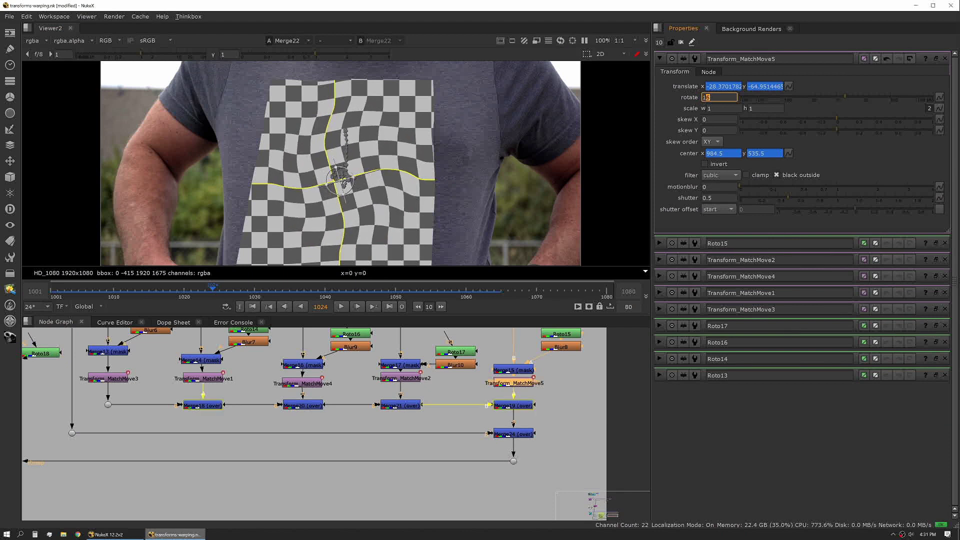
- Raise Blur8's size from 30 to 230 and play the shot
double_click(561, 347)
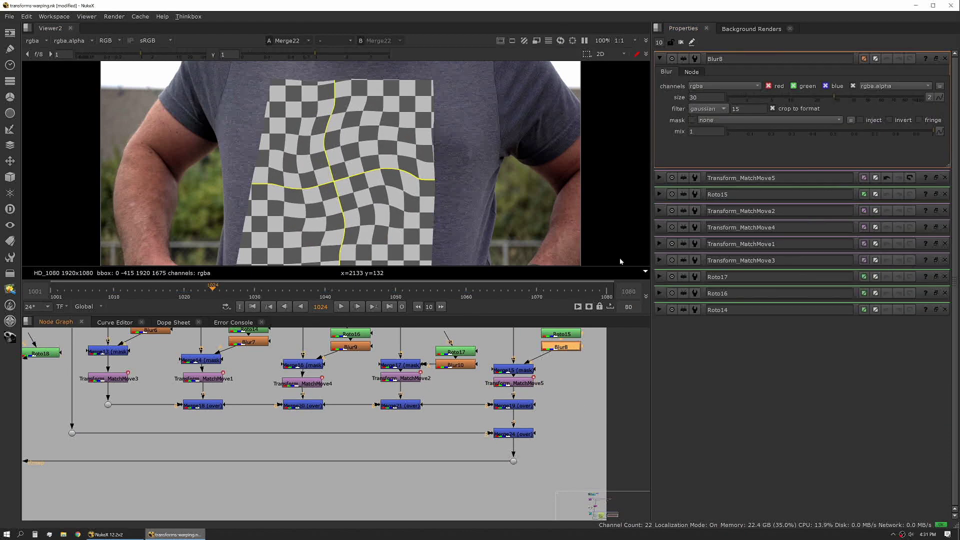
drag(846, 96, 923, 97)
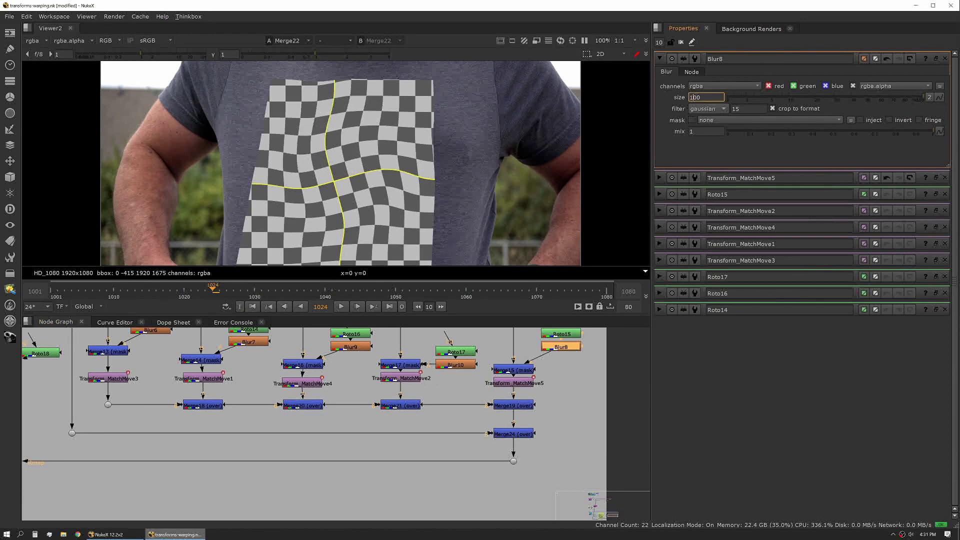
text(50)
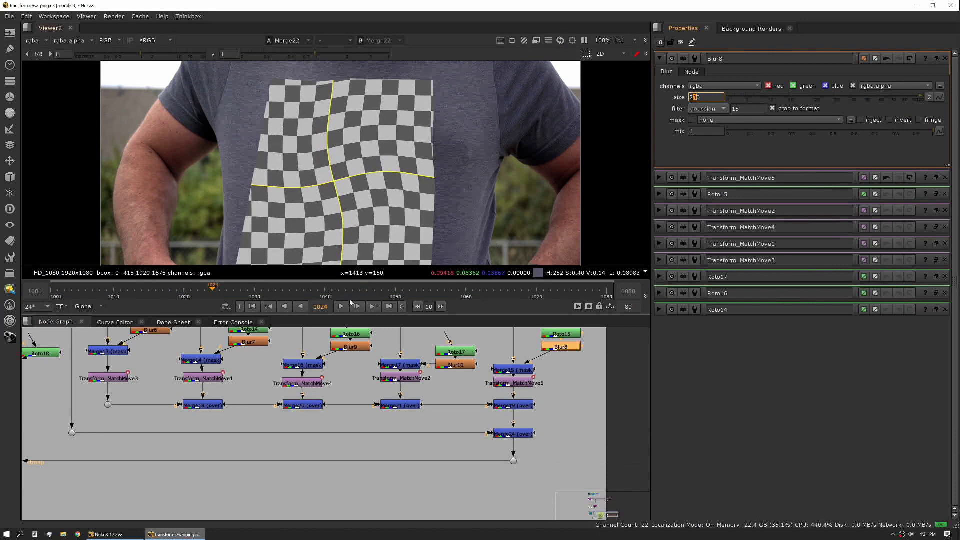
click(341, 306)
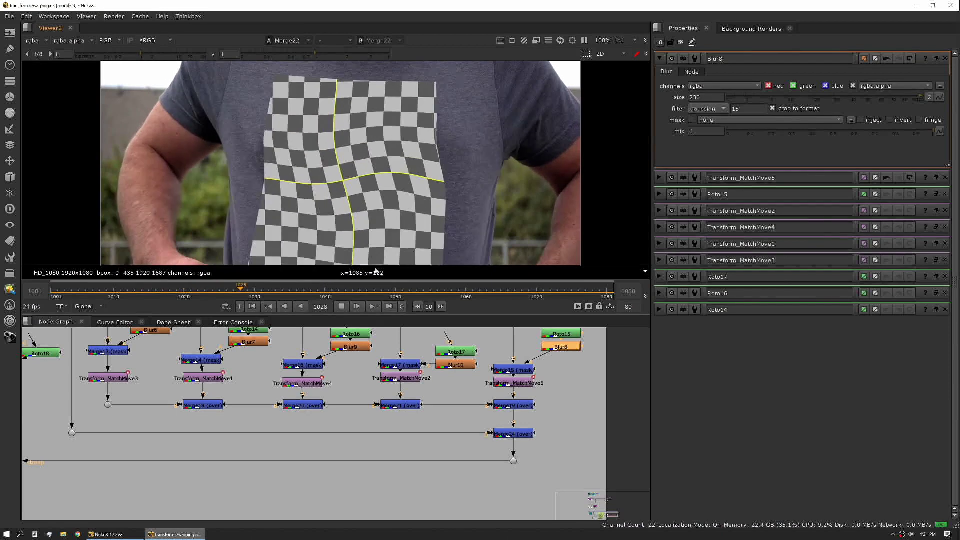
- Maximize the viewer to fill the window during playback
key(space)
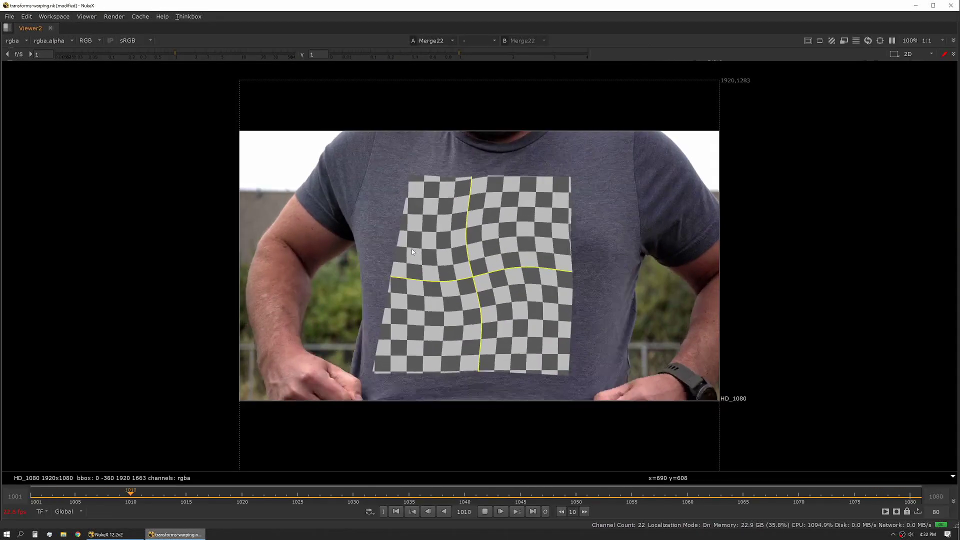